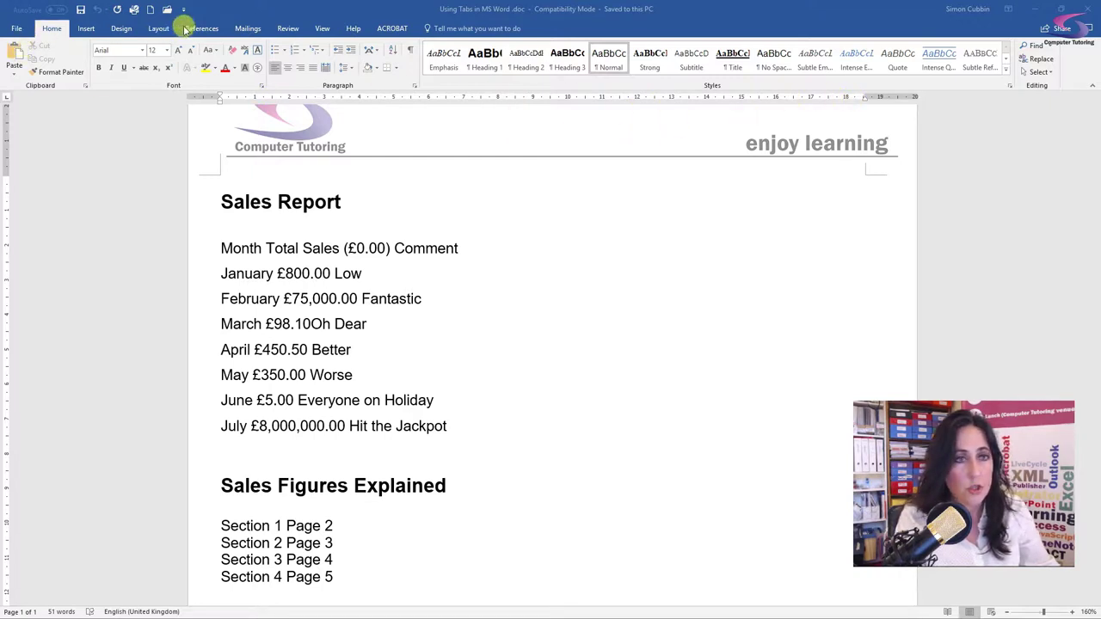
On the View tab, toggle the Ruler checkbox off and back on so the rulers stay visible
{"action": "left_click", "coordinate": [322, 29]}
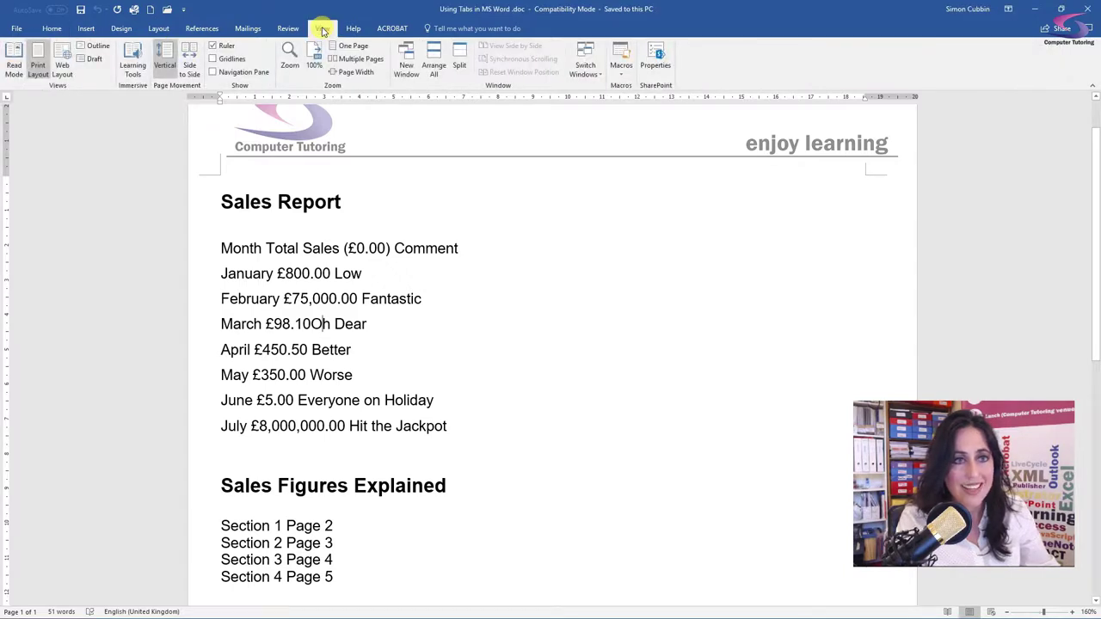
{"action": "left_click", "coordinate": [213, 46]}
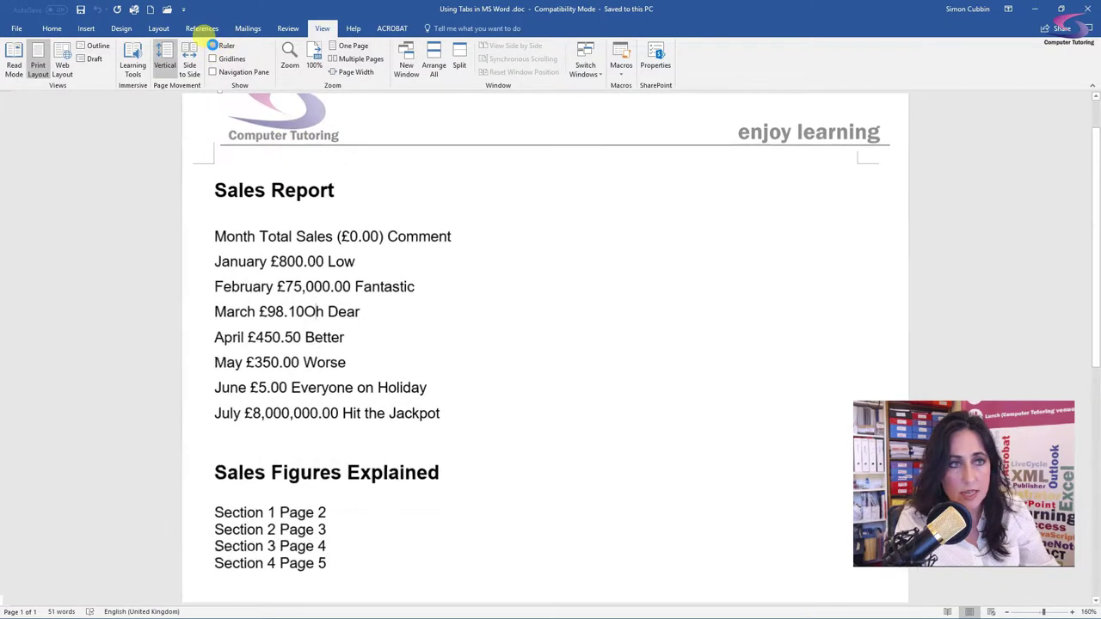
{"action": "left_click", "coordinate": [213, 45]}
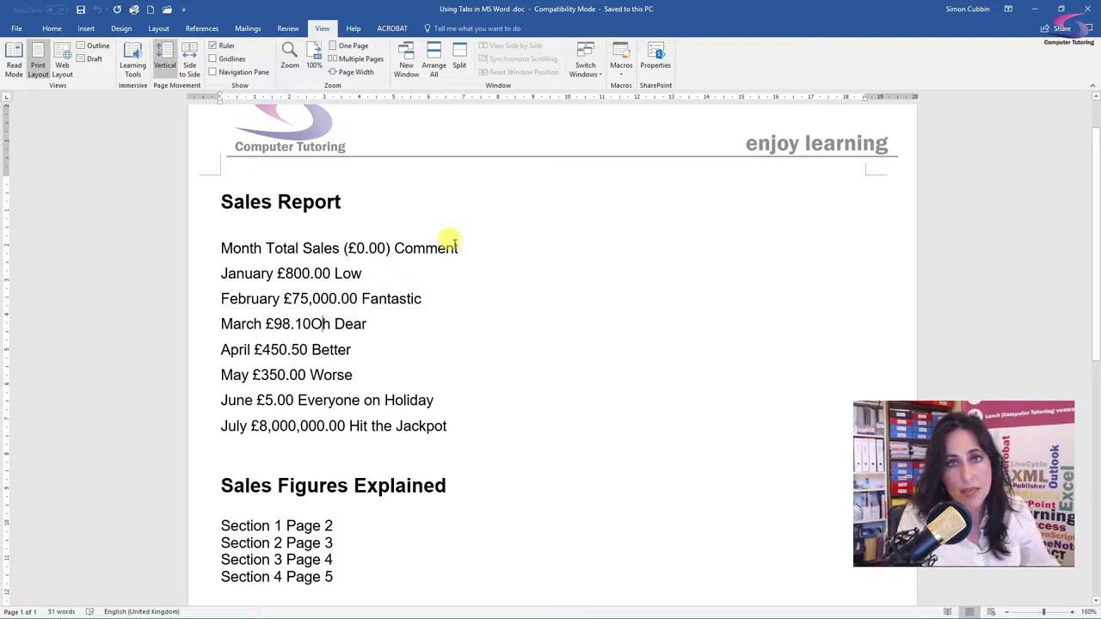
Tab the Total Sales and Comment headings into their own columns on the header line
{"action": "left_click", "coordinate": [267, 247]}
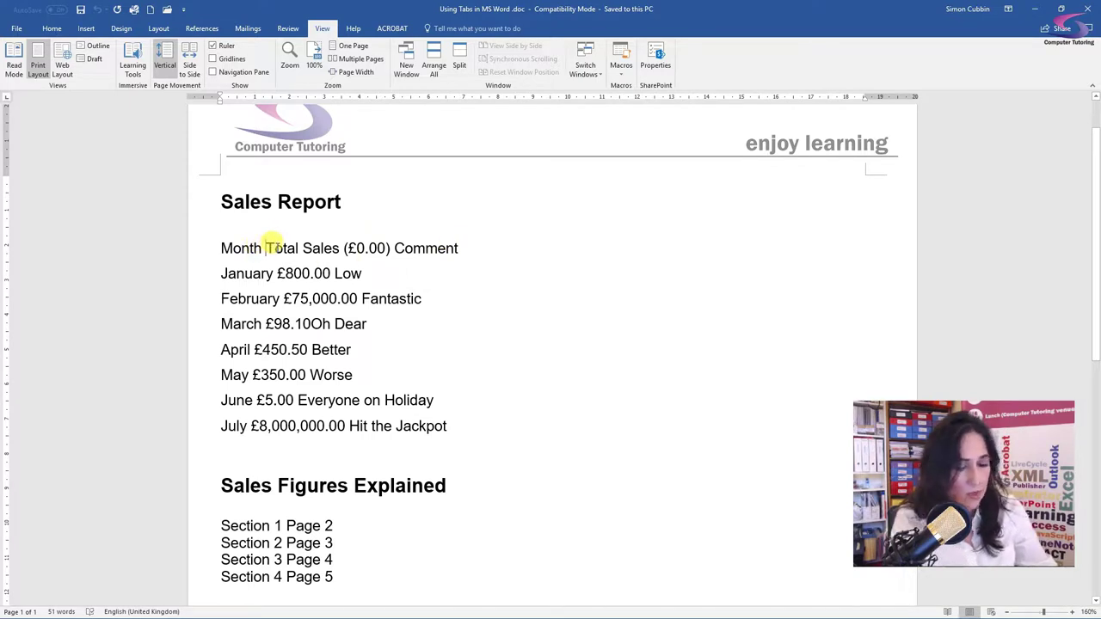
{"action": "key", "text": "Tab"}
{"action": "left_click", "coordinate": [452, 248]}
{"action": "key", "text": "Tab"}
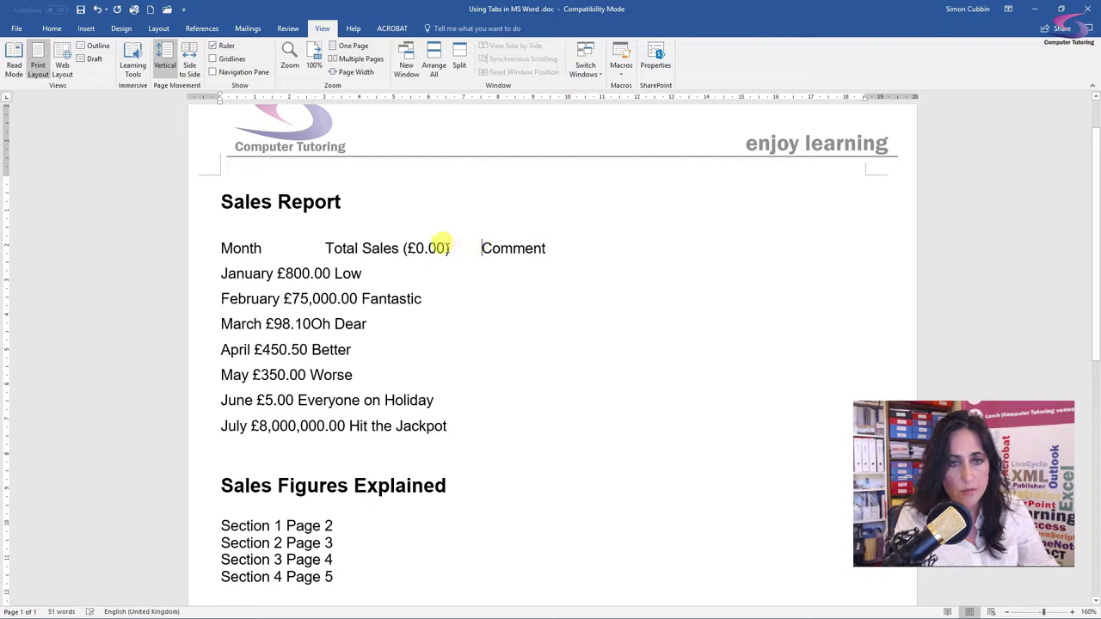
Align January's £800.00 and Low and February's £75,000.00 and Fantastic under the headings with tabs
{"action": "left_click", "coordinate": [277, 274]}
{"action": "key", "text": "Tab"}
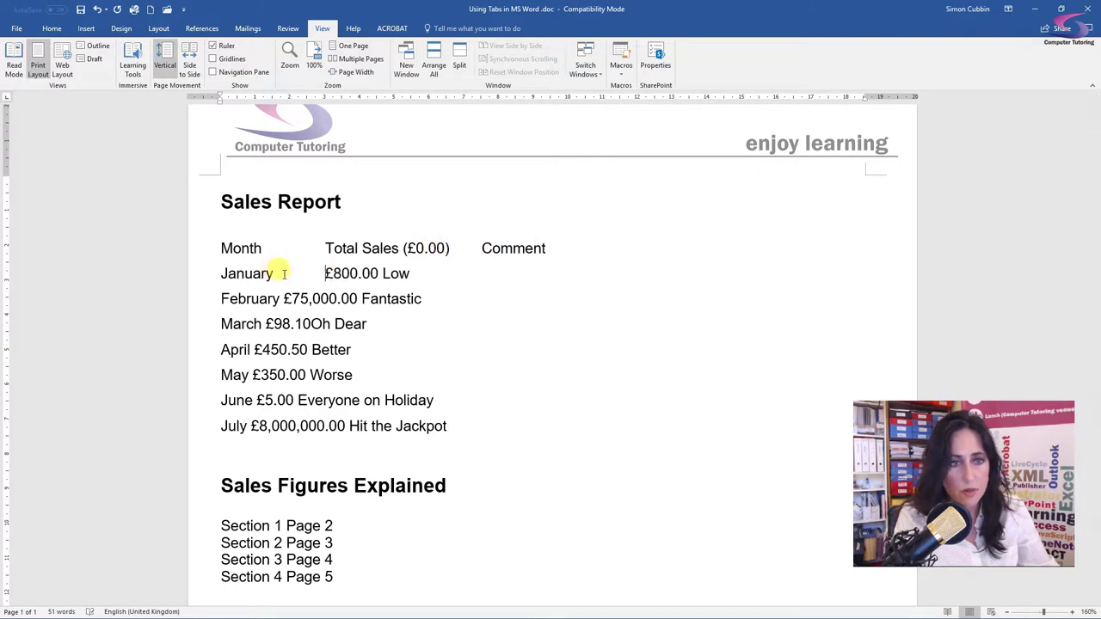
{"action": "key", "text": "Tab"}
{"action": "left_click", "coordinate": [432, 273]}
{"action": "key", "text": "Tab"}
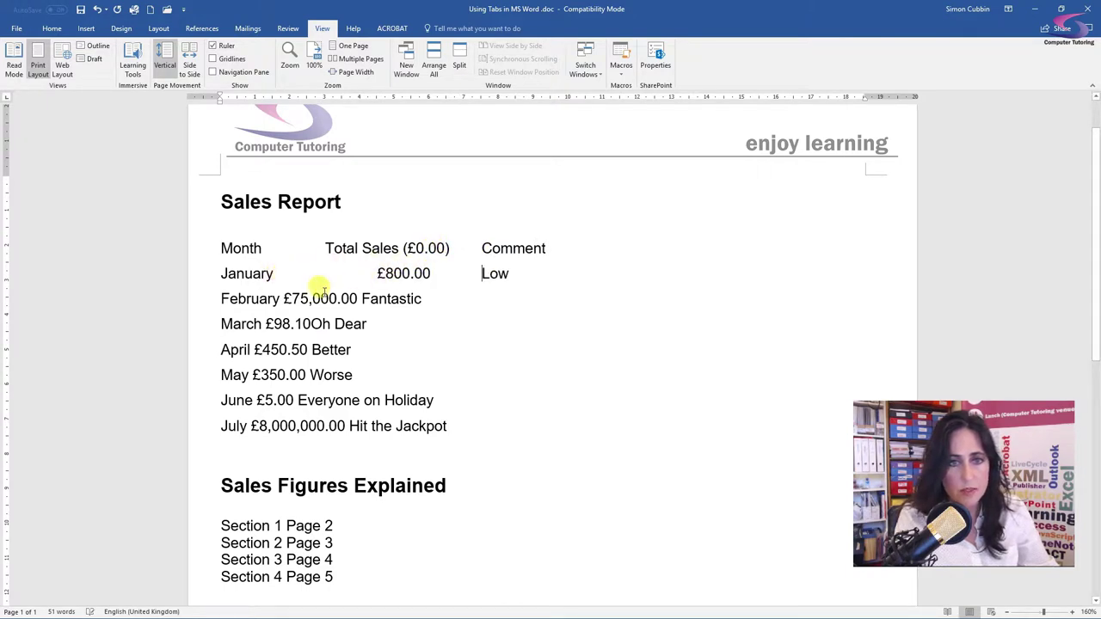
{"action": "left_click", "coordinate": [281, 297]}
{"action": "key", "text": "Tab"}
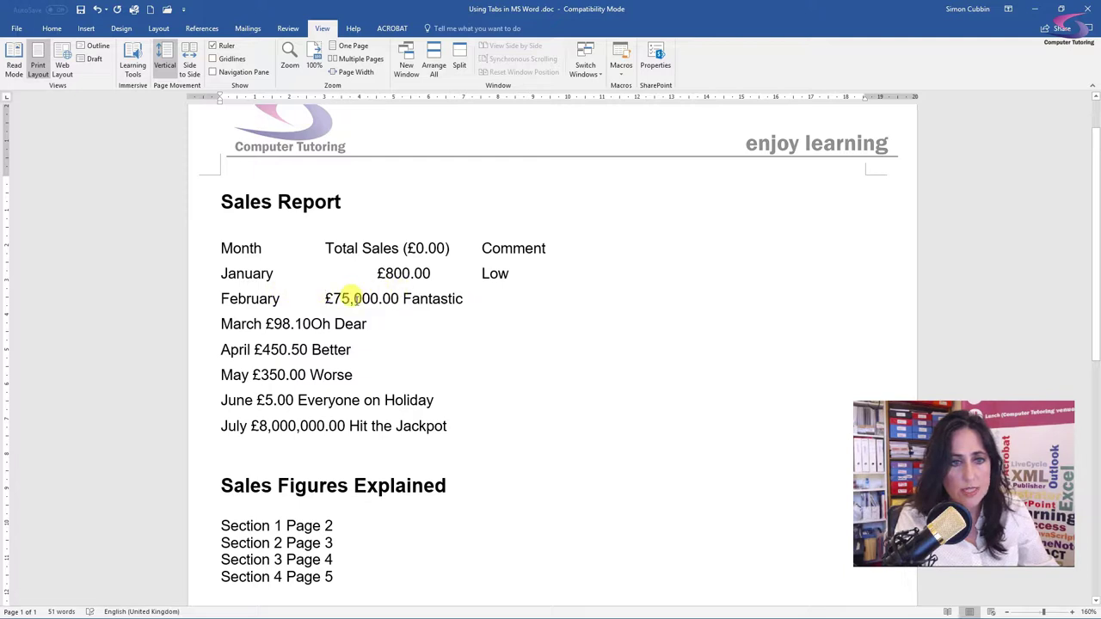
{"action": "key", "text": "Tab"}
{"action": "left_click", "coordinate": [444, 298]}
{"action": "key", "text": "Tab"}
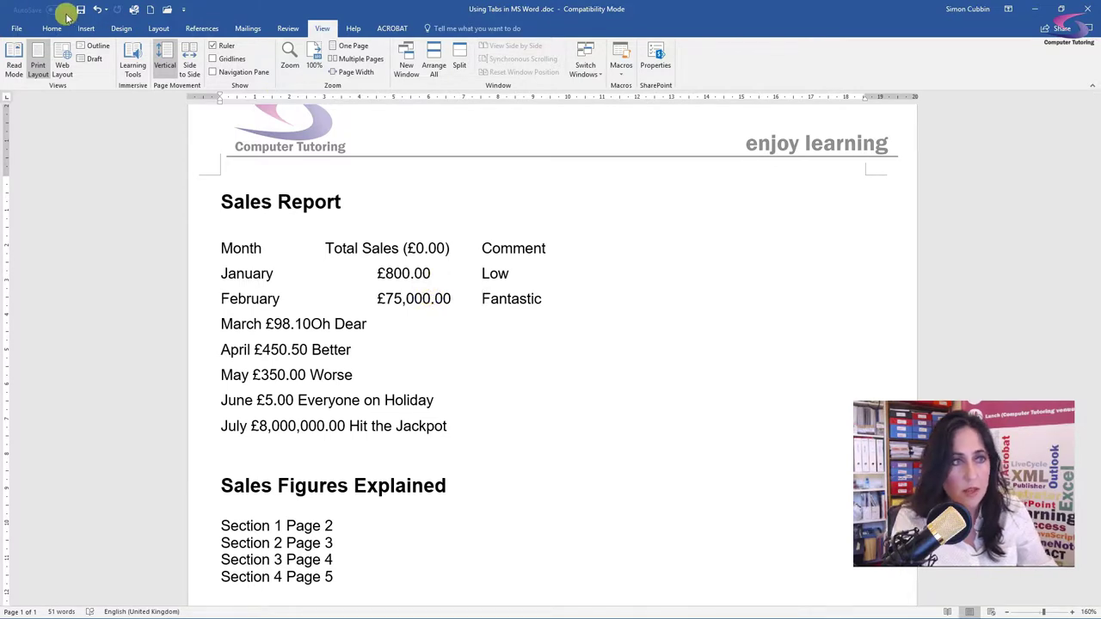
Undo six times to remove every tab inserted on the header, January and February lines
{"action": "left_click", "coordinate": [97, 10]}
{"action": "left_click", "coordinate": [97, 10]}
{"action": "left_click", "coordinate": [97, 9]}
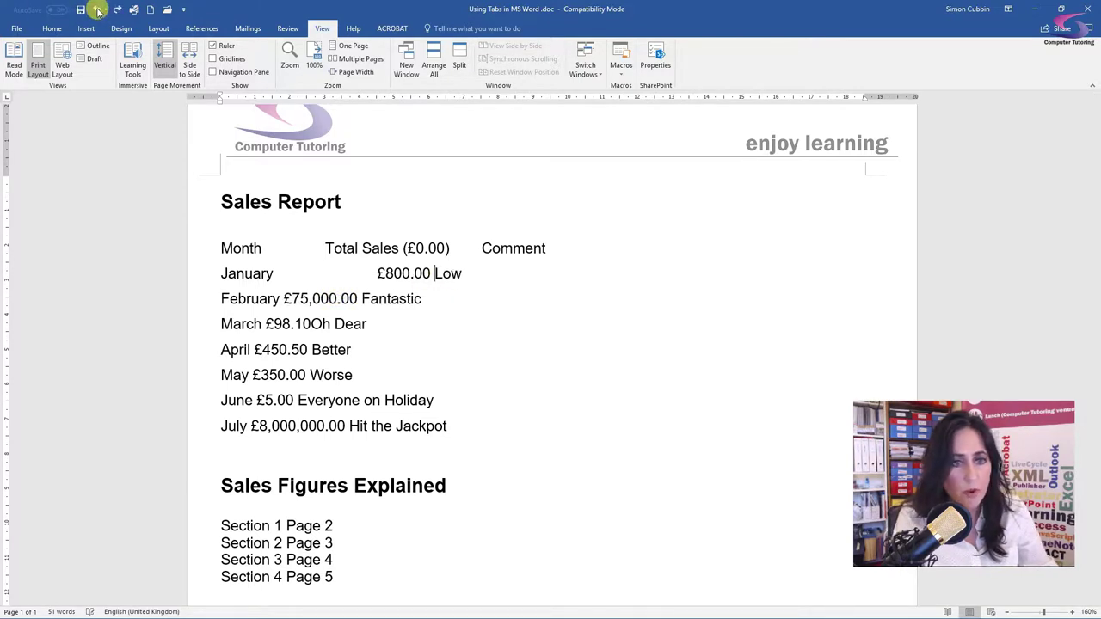
{"action": "left_click", "coordinate": [97, 9]}
{"action": "left_click", "coordinate": [97, 9]}
{"action": "left_click", "coordinate": [97, 10]}
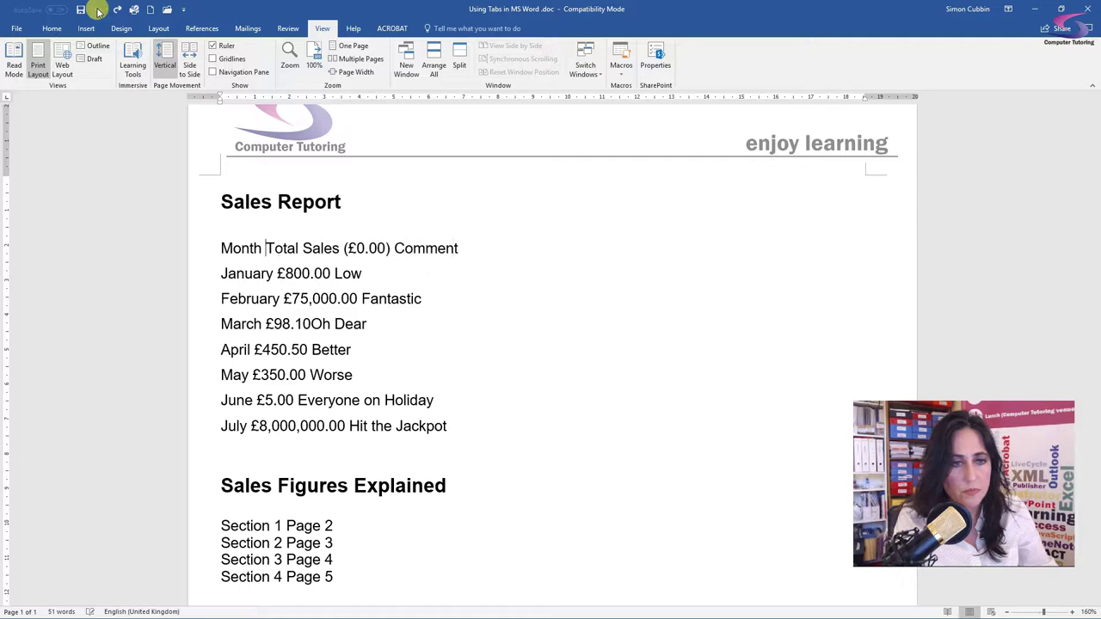
Cycle the ruler's tab selector from Bar Tab to First Line Indent
{"action": "left_click", "coordinate": [6, 103]}
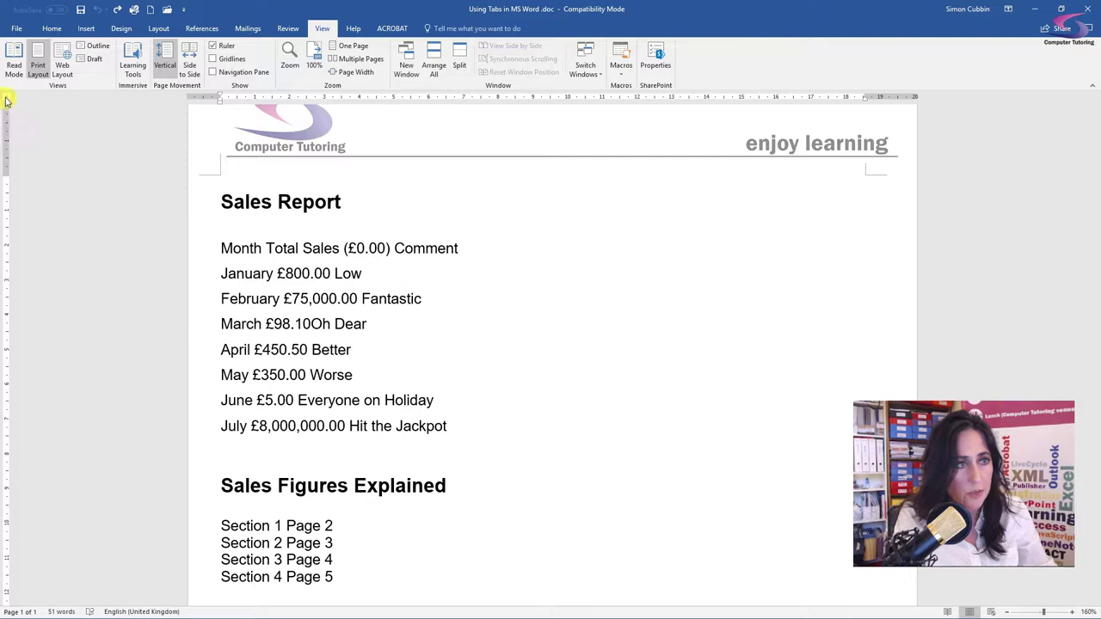
{"action": "left_click", "coordinate": [7, 103]}
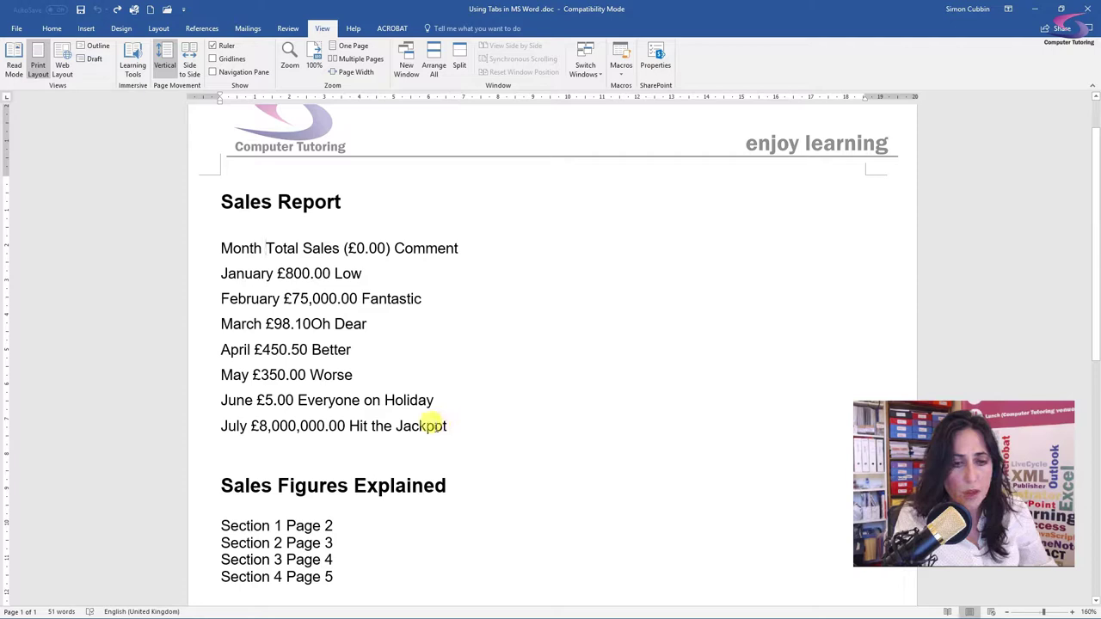
Select the Month-to-July lines and place a ruler tab stop for the comment column
{"action": "left_click_drag", "start_coordinate": [434, 425], "coordinate": [245, 249]}
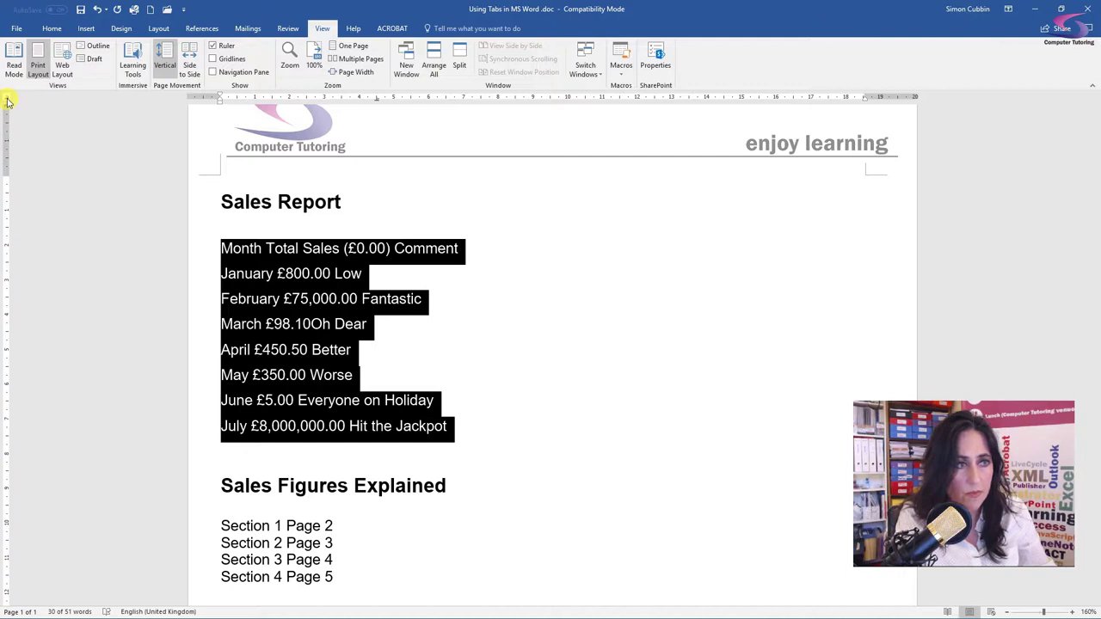
{"action": "left_click", "coordinate": [621, 101]}
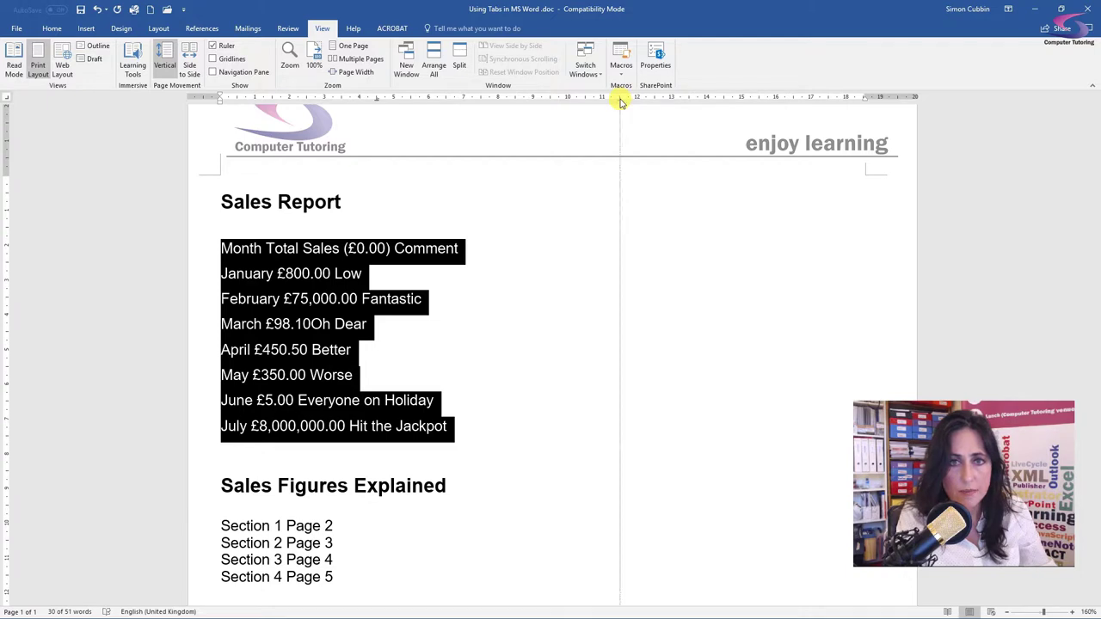
{"action": "left_click", "coordinate": [319, 248]}
Tab the header, January (£800.00, Low) and February (£75,000.00, Fantastic) entries into the three columns
{"action": "left_click", "coordinate": [267, 247]}
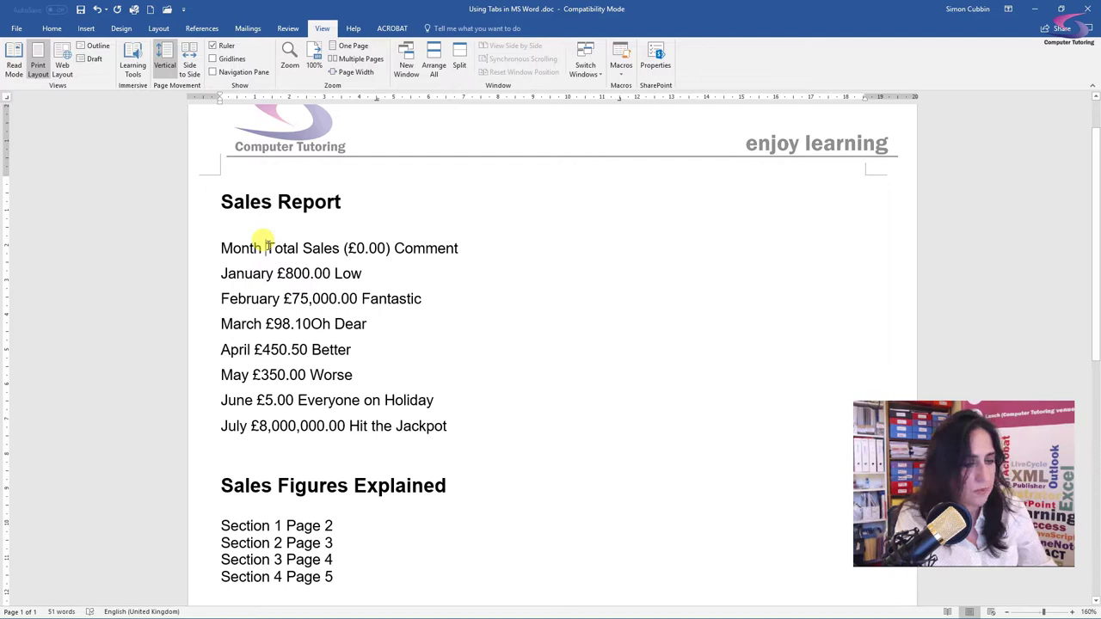
{"action": "key", "text": "Tab"}
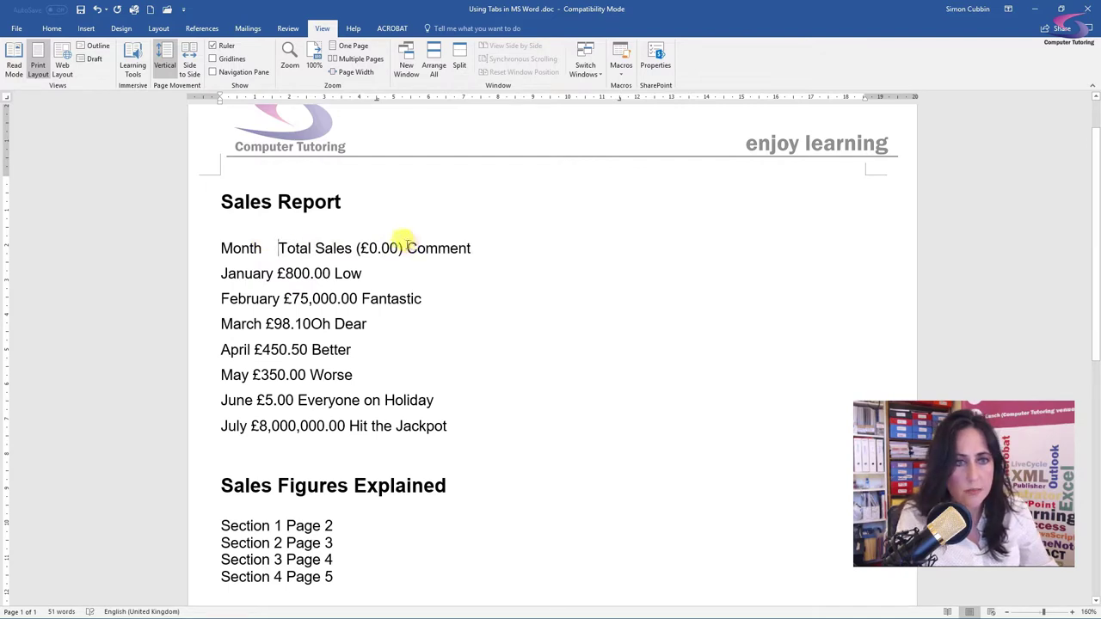
{"action": "left_click", "coordinate": [406, 248]}
{"action": "key", "text": "Tab"}
{"action": "left_click", "coordinate": [277, 272]}
{"action": "key", "text": "Tab"}
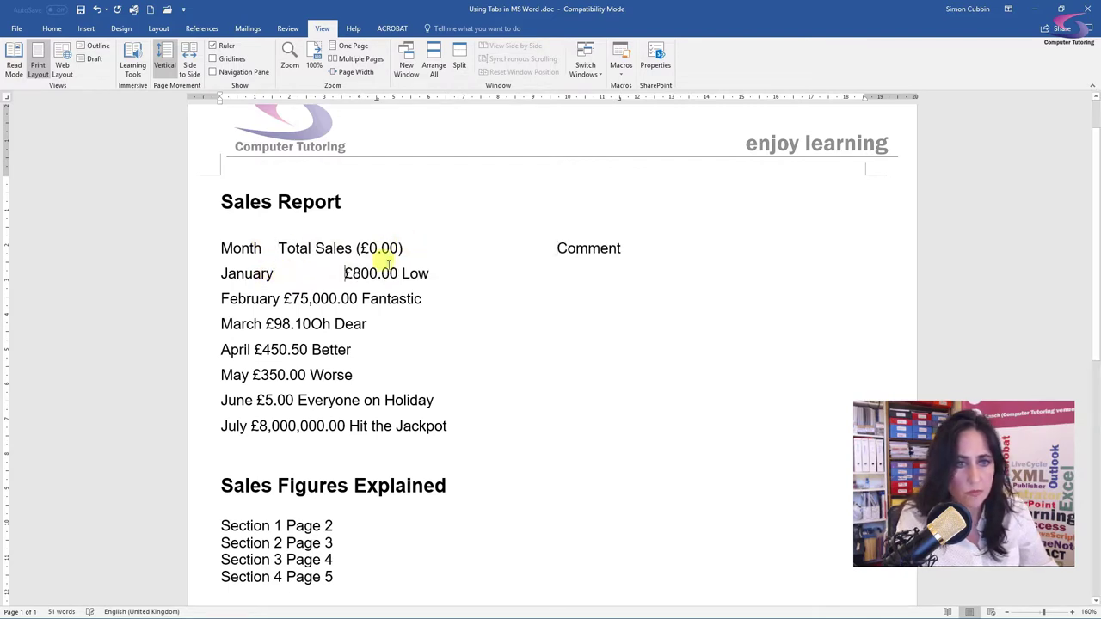
{"action": "left_click", "coordinate": [387, 273]}
{"action": "key", "text": "Tab"}
{"action": "left_click", "coordinate": [283, 299]}
{"action": "key", "text": "Tab"}
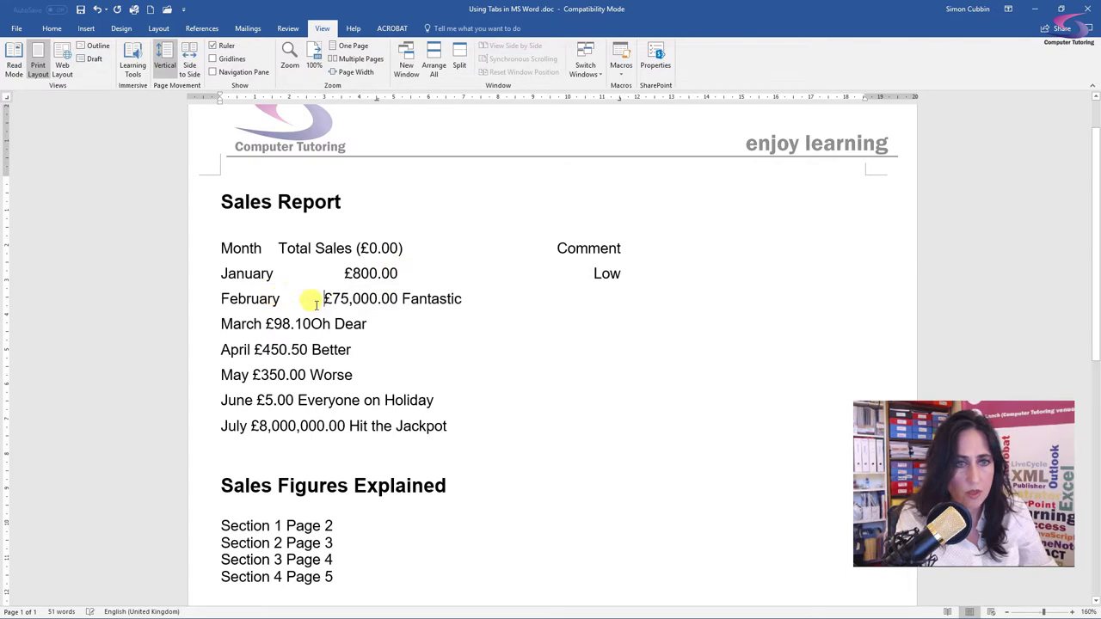
{"action": "left_click", "coordinate": [399, 298]}
{"action": "key", "text": "Tab"}
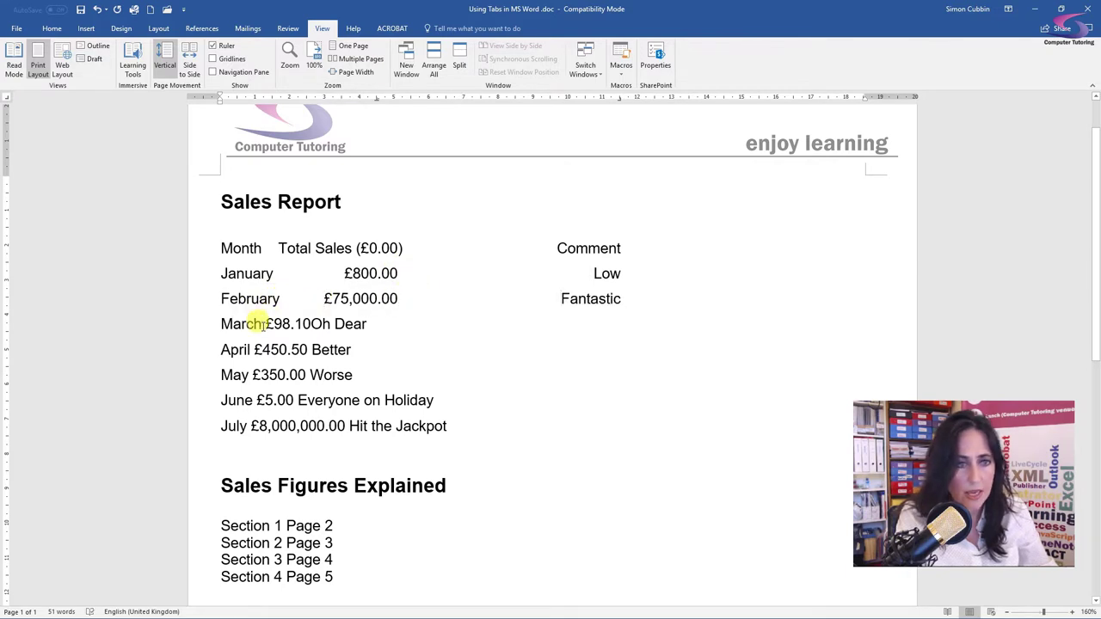
Tab the March (£98.10, Oh Dear), April (£450.50, Better) and May (£350.00, Worse) entries into columns
{"action": "left_click", "coordinate": [262, 323]}
{"action": "key", "text": "Tab"}
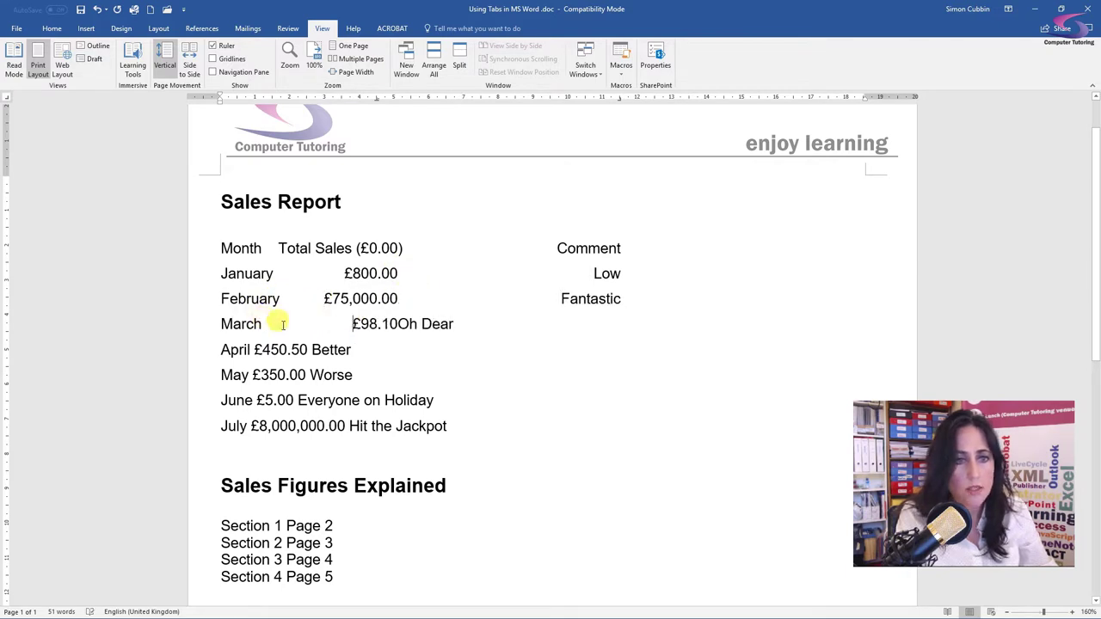
{"action": "left_click", "coordinate": [398, 324]}
{"action": "key", "text": "Tab"}
{"action": "left_click", "coordinate": [255, 349]}
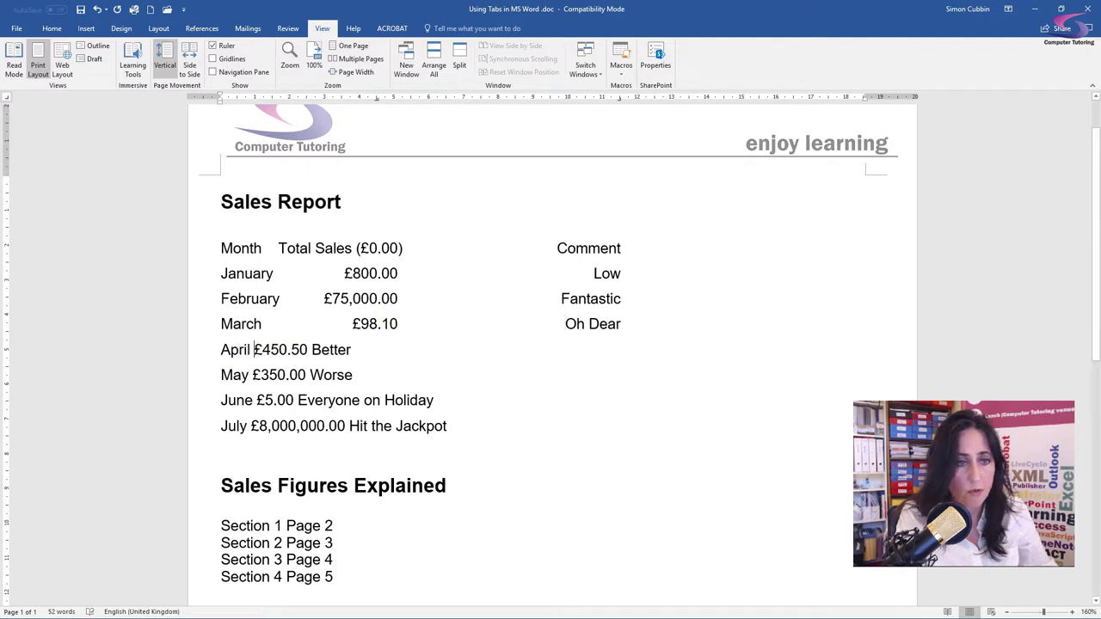
{"action": "key", "text": "Tab"}
{"action": "left_click", "coordinate": [398, 350]}
{"action": "key", "text": "Tab"}
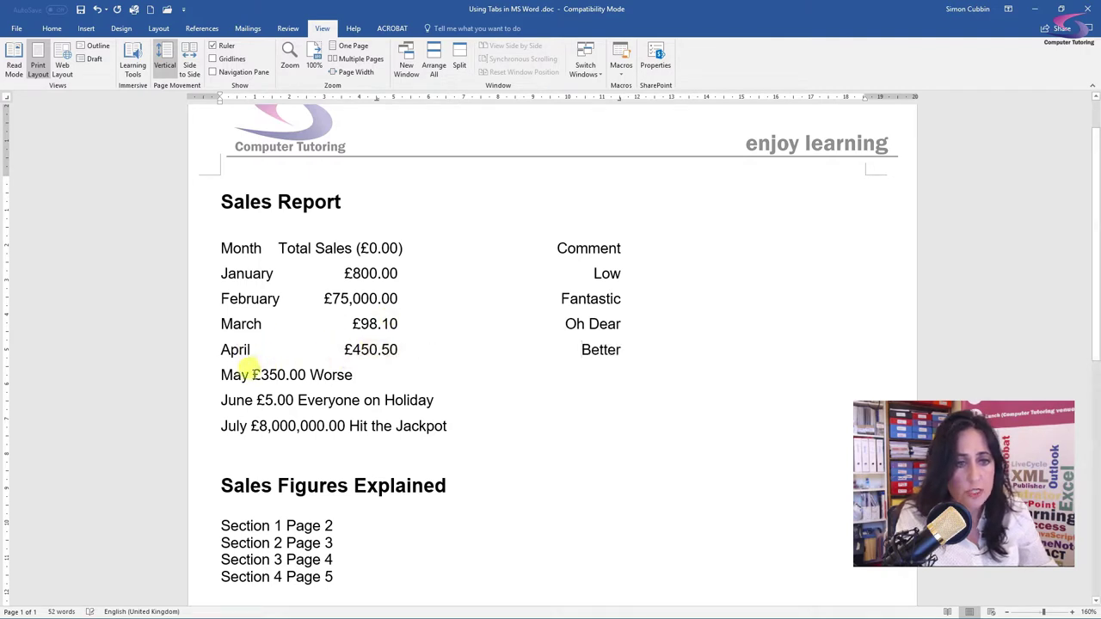
{"action": "left_click", "coordinate": [251, 375]}
{"action": "key", "text": "Tab"}
{"action": "left_click", "coordinate": [399, 375]}
{"action": "key", "text": "Tab"}
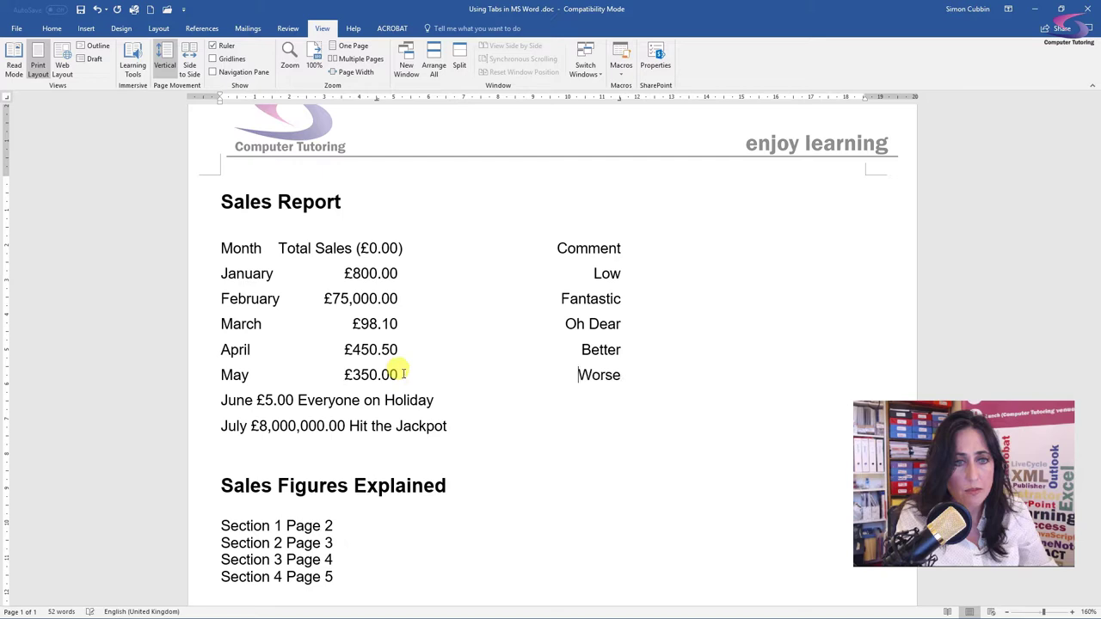
Tab June (£5.00, Everyone on Holiday) and July (£8,000,000.00, Hit the Jackpot) into the columns
{"action": "left_click", "coordinate": [256, 400]}
{"action": "key", "text": "Tab"}
{"action": "left_click", "coordinate": [397, 400]}
{"action": "key", "text": "Tab"}
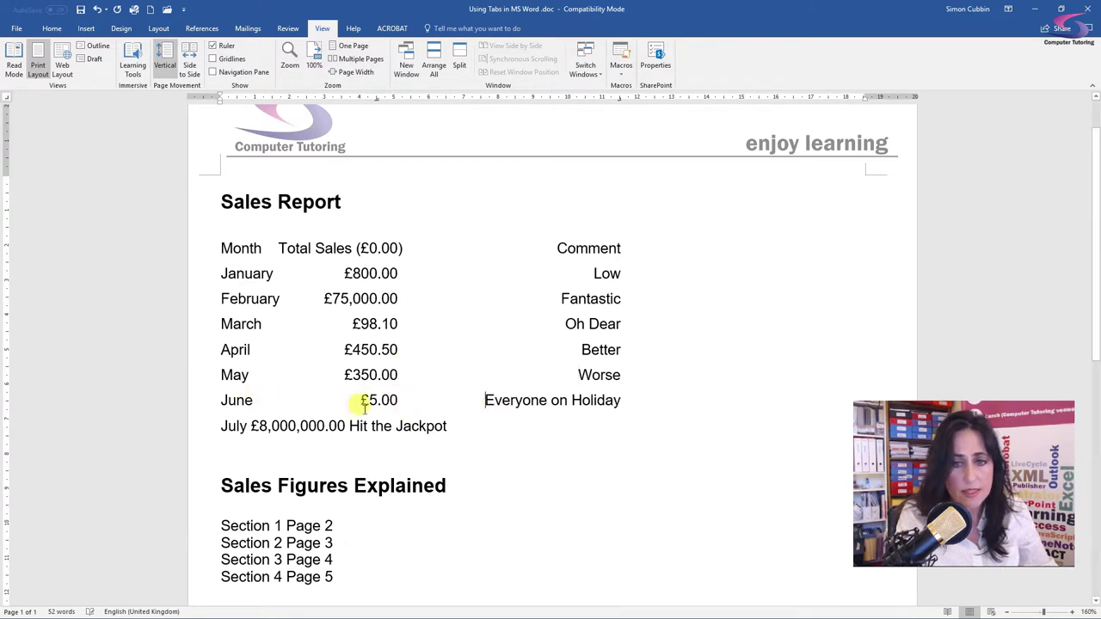
{"action": "left_click", "coordinate": [248, 425]}
{"action": "key", "text": "Tab"}
{"action": "left_click", "coordinate": [398, 426]}
{"action": "key", "text": "Tab"}
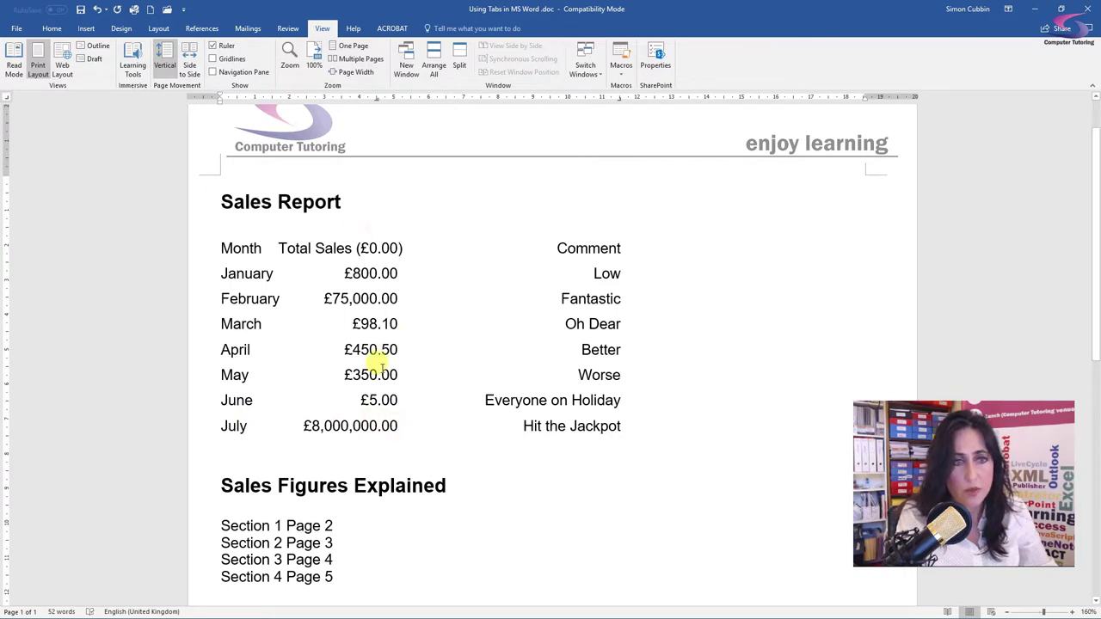
Add a tab-separated August row with £.01 and Poor, correcting the 'Augusr' typo
{"action": "left_click", "coordinate": [647, 425]}
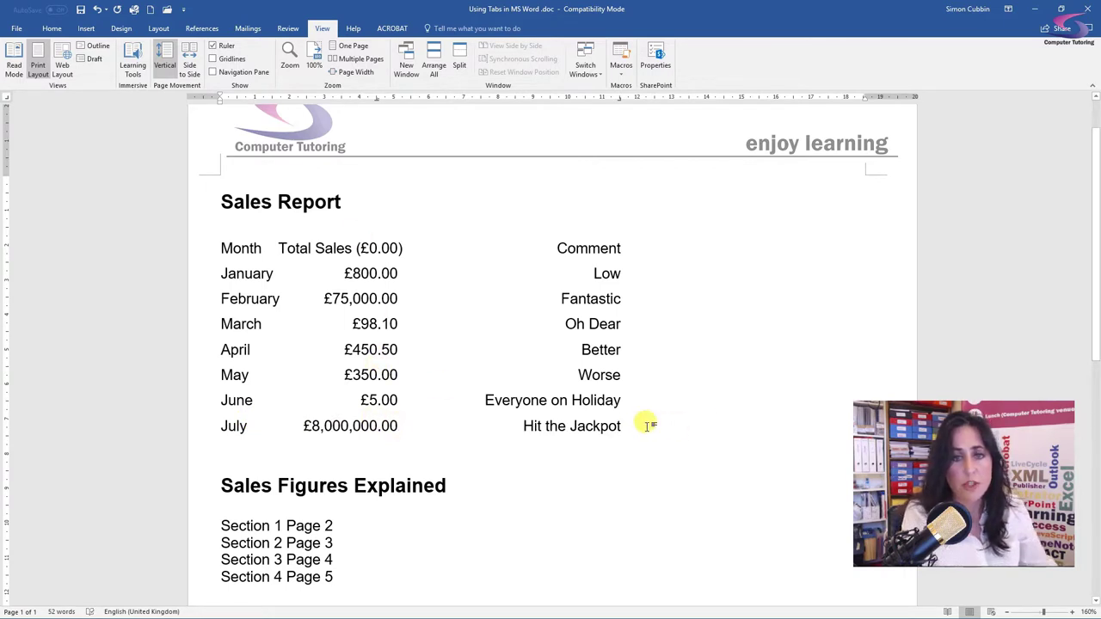
{"action": "key", "text": "Return"}
{"action": "type", "text": "A"}
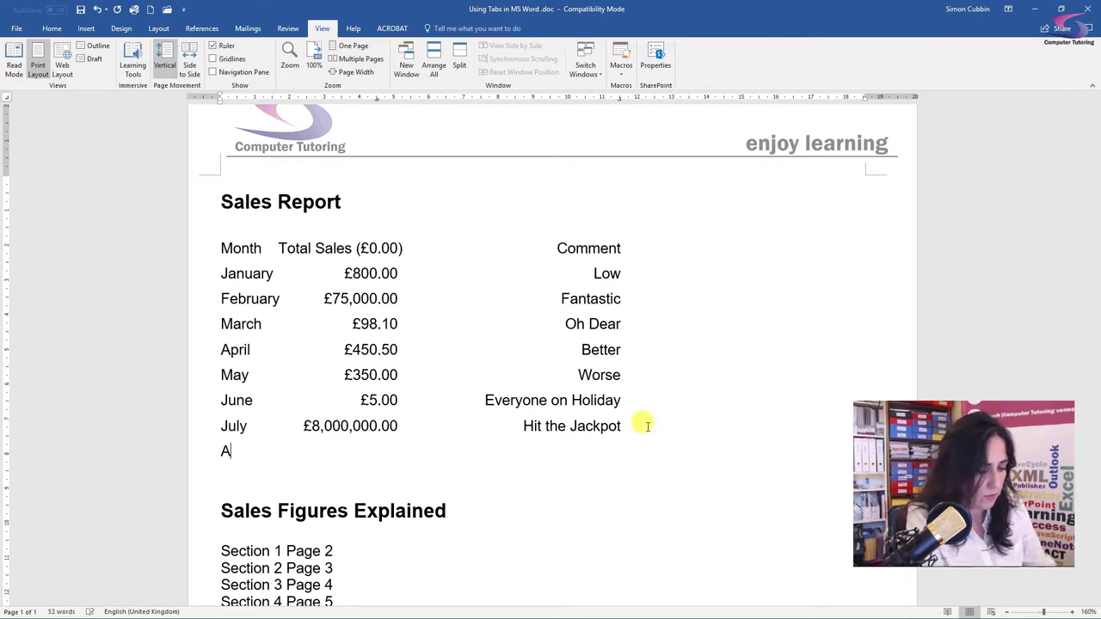
{"action": "type", "text": "ugusr"}
{"action": "key", "text": "Tab"}
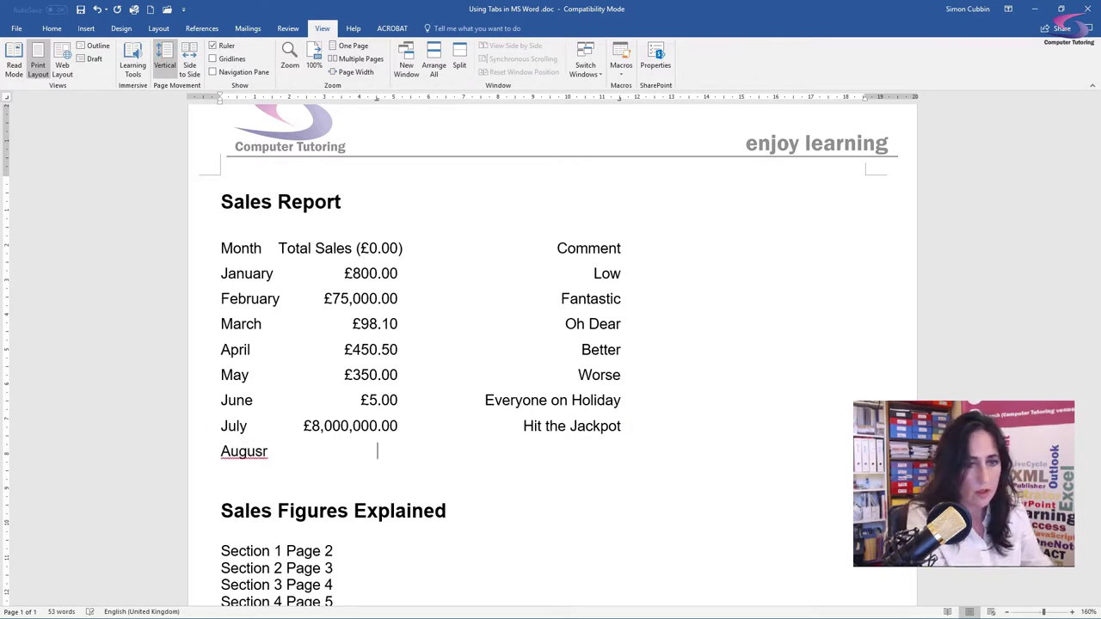
{"action": "left_click", "coordinate": [269, 452]}
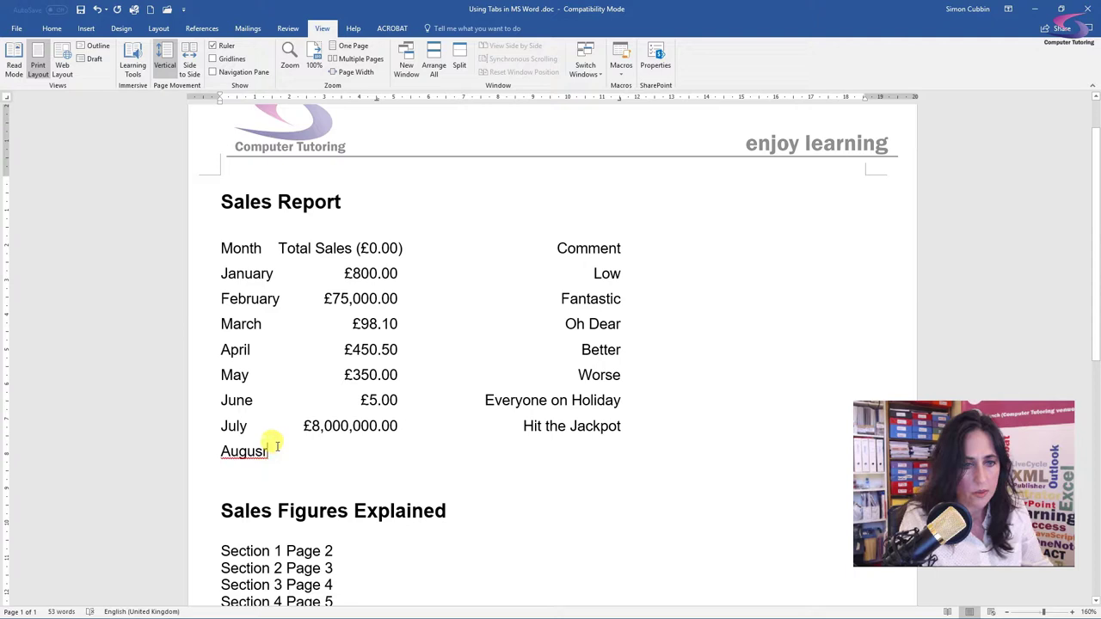
{"action": "key", "text": "BackSpace"}
{"action": "type", "text": "t"}
{"action": "key", "text": "Tab"}
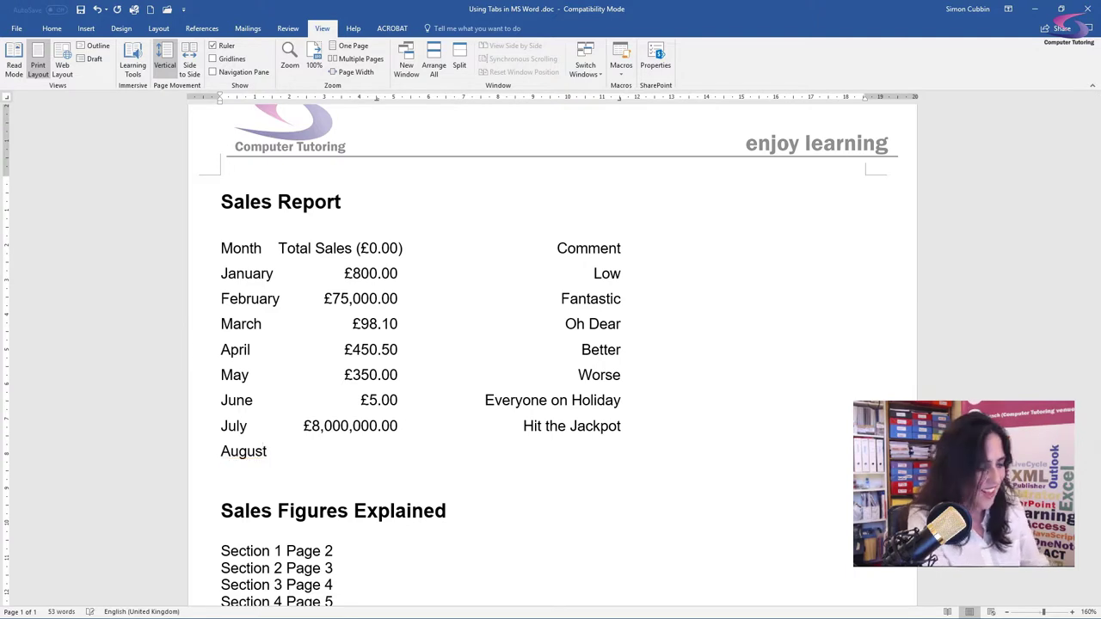
{"action": "type", "text": "£.01"}
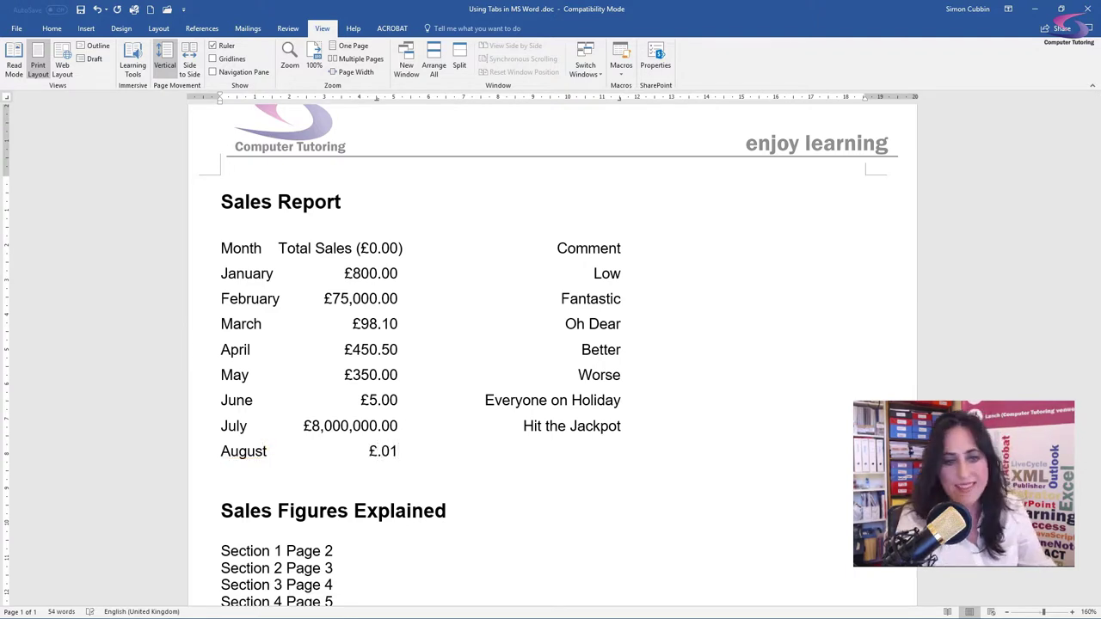
{"action": "key", "text": "Tab"}
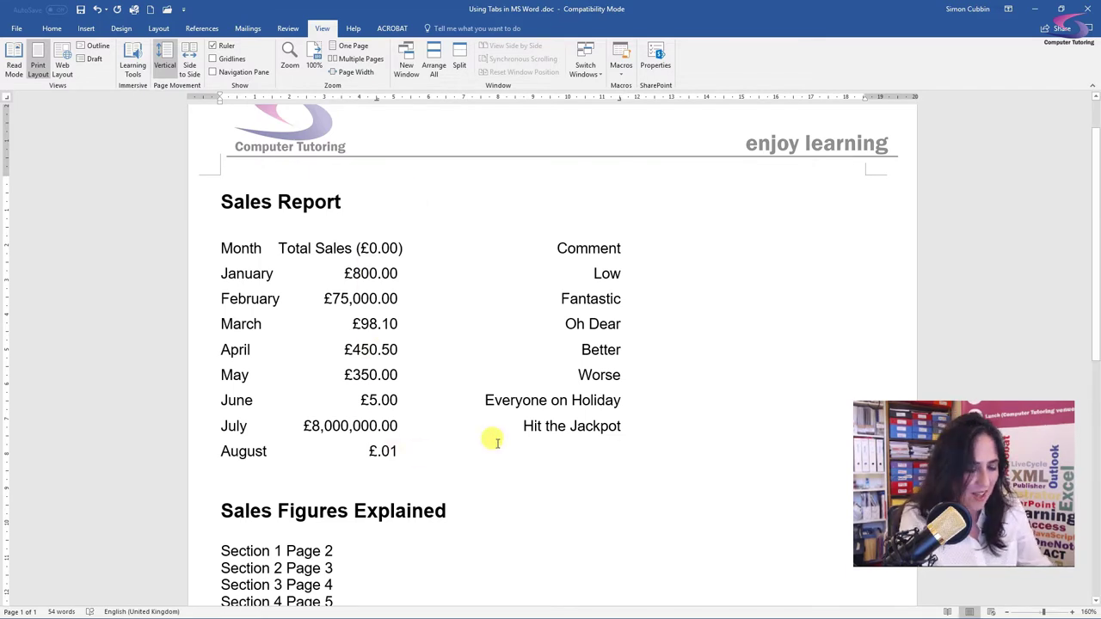
{"action": "type", "text": "Poor"}
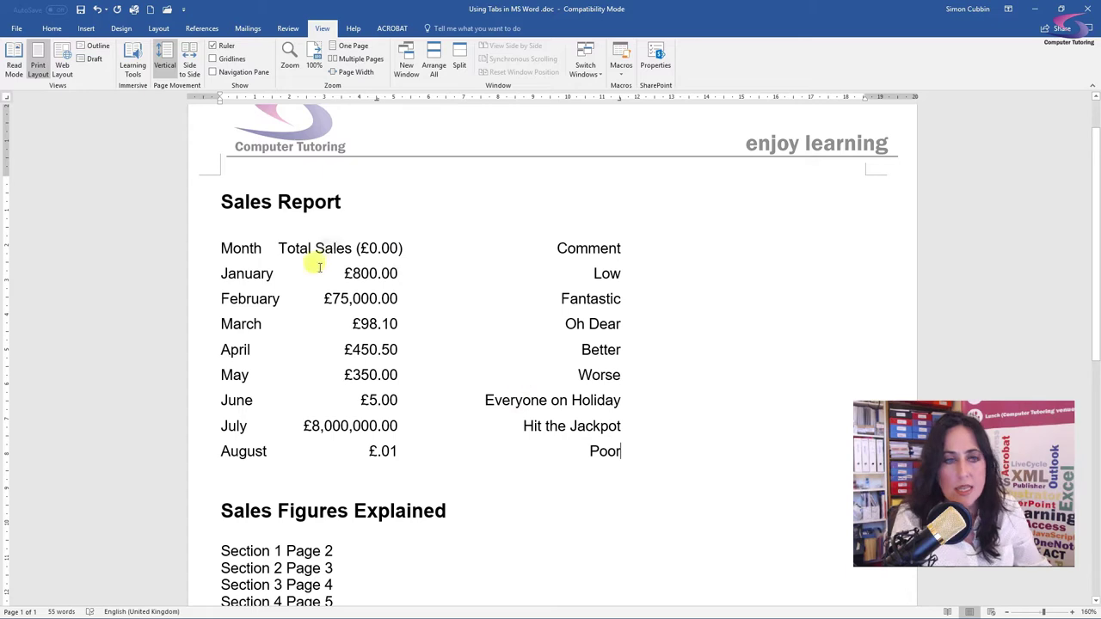
Make the Month, Total Sales and Comment header row bold
{"action": "left_click_drag", "start_coordinate": [222, 246], "coordinate": [612, 249]}
{"action": "left_click", "coordinate": [617, 228]}
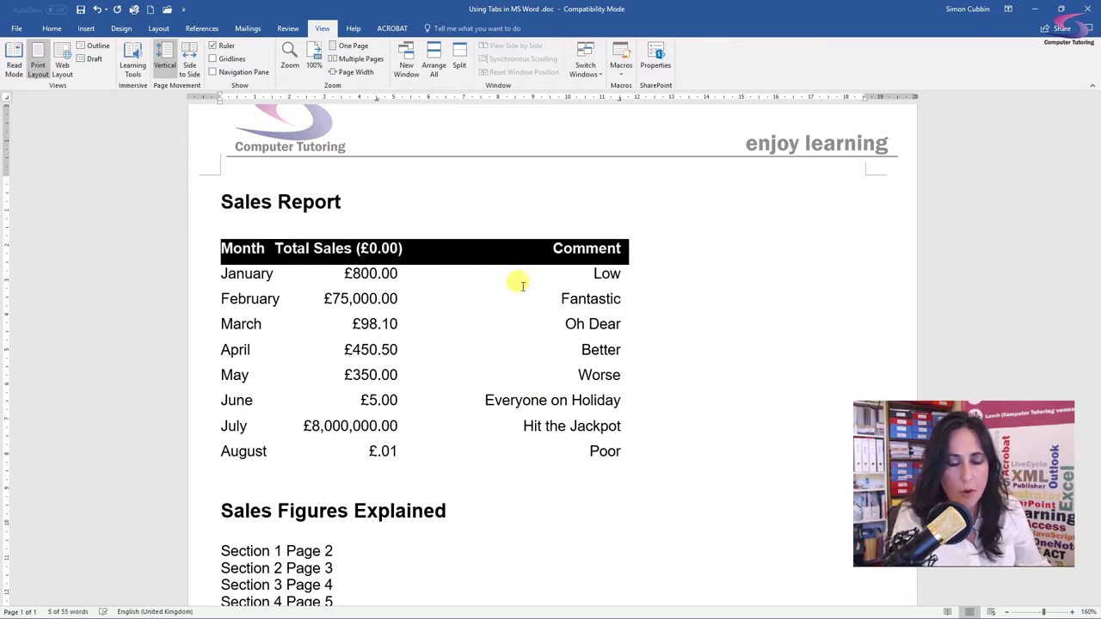
{"action": "left_click", "coordinate": [478, 321]}
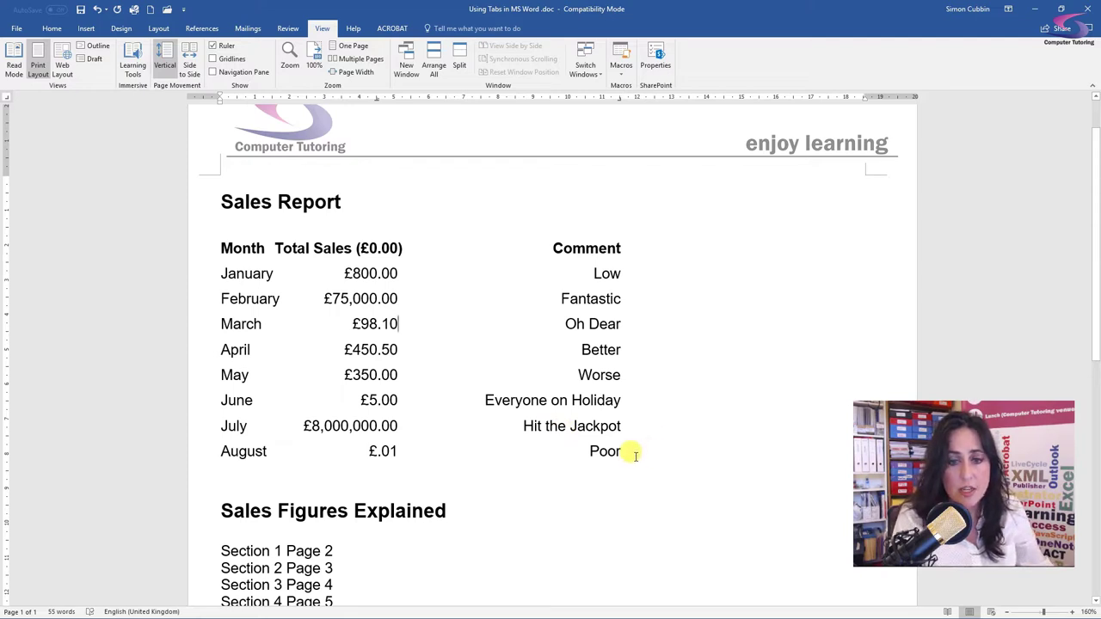
With the whole table selected, drag the Total Sales and Comment tab stops further right on the ruler
{"action": "left_click_drag", "start_coordinate": [634, 450], "coordinate": [201, 249]}
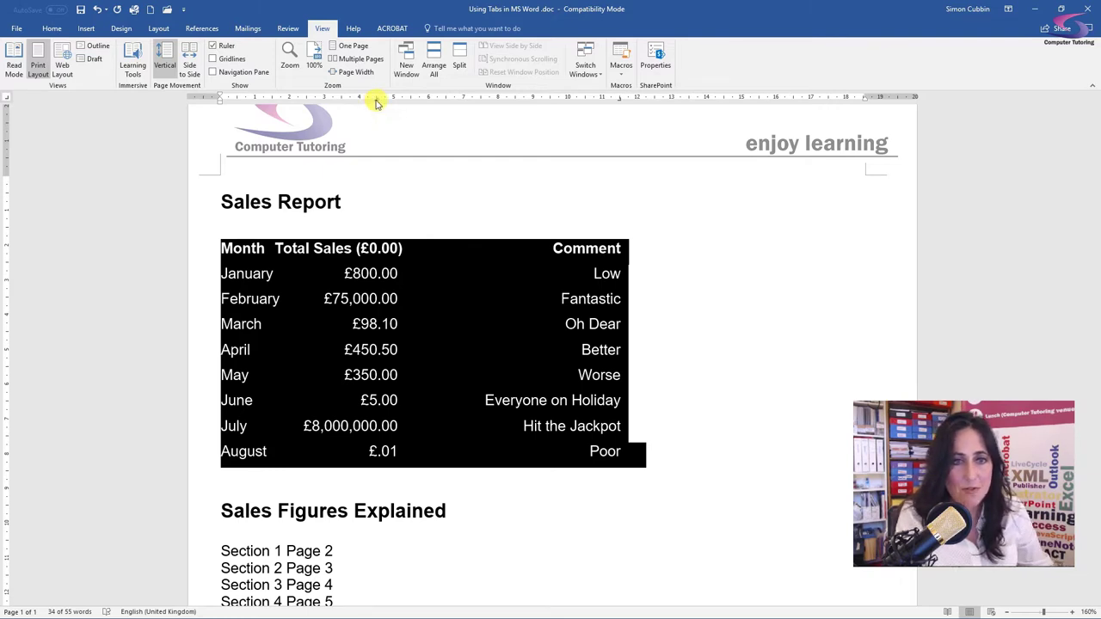
{"action": "left_click_drag", "start_coordinate": [378, 99], "coordinate": [432, 106]}
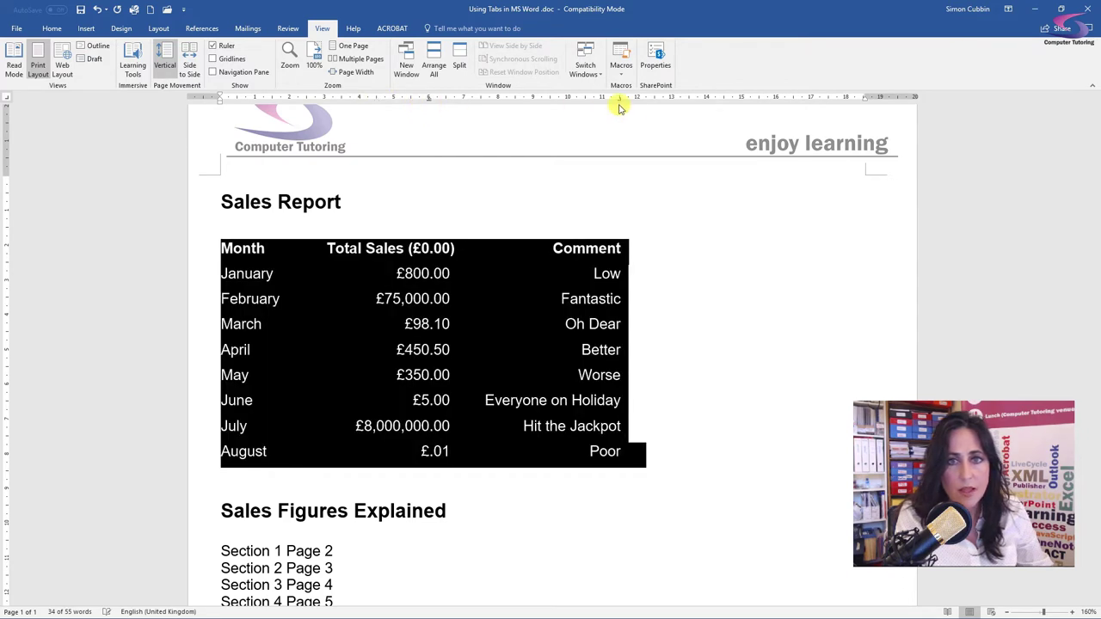
{"action": "left_click_drag", "start_coordinate": [622, 99], "coordinate": [673, 98]}
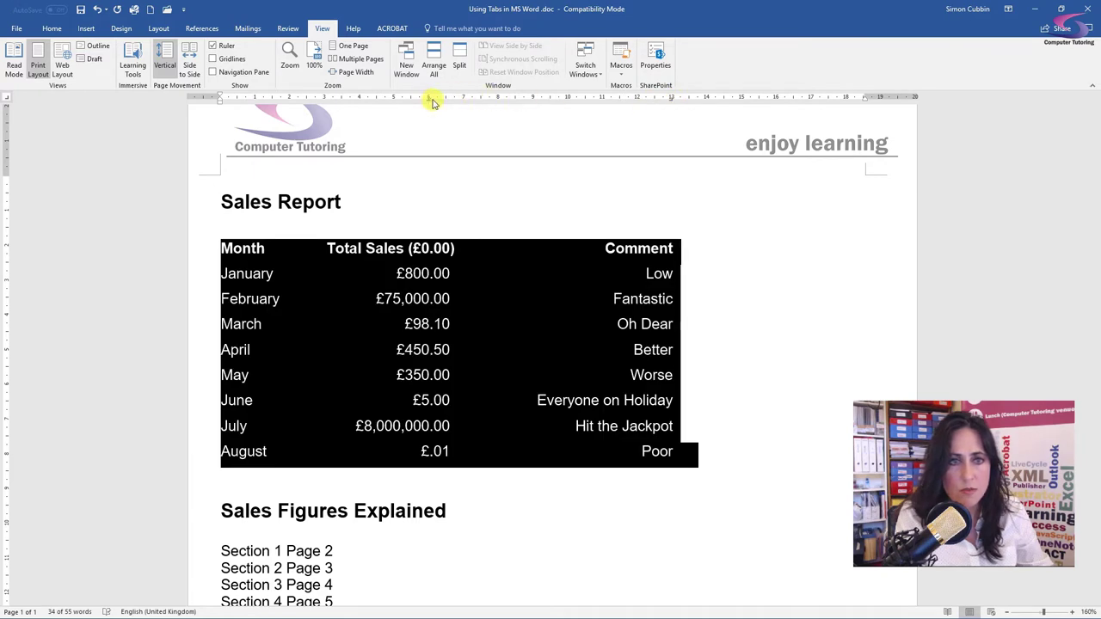
{"action": "left_click_drag", "start_coordinate": [430, 99], "coordinate": [455, 98]}
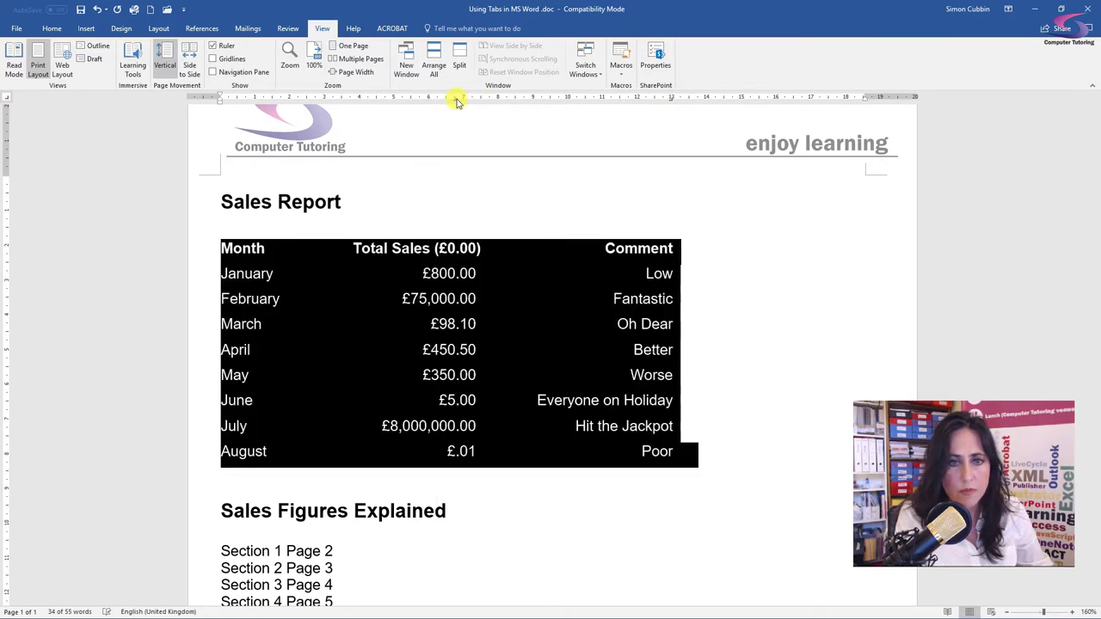
{"action": "left_click", "coordinate": [530, 402]}
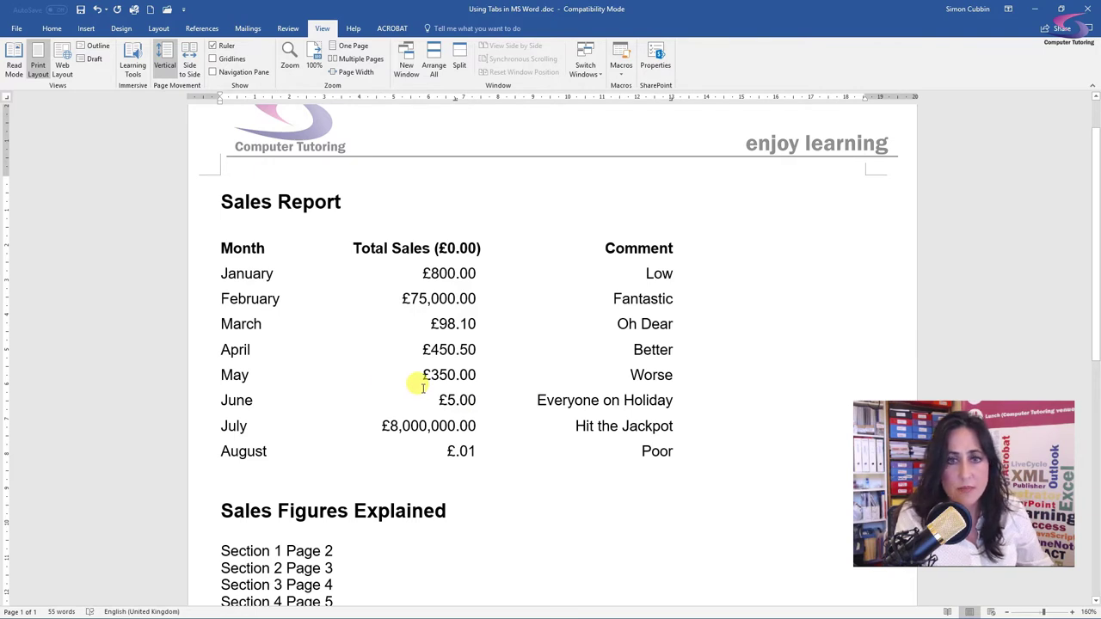
Type rows of periods after Section 1 as a hand-made leader
{"action": "scroll", "coordinate": [361, 385], "scroll_direction": "down", "scroll_amount": 2}
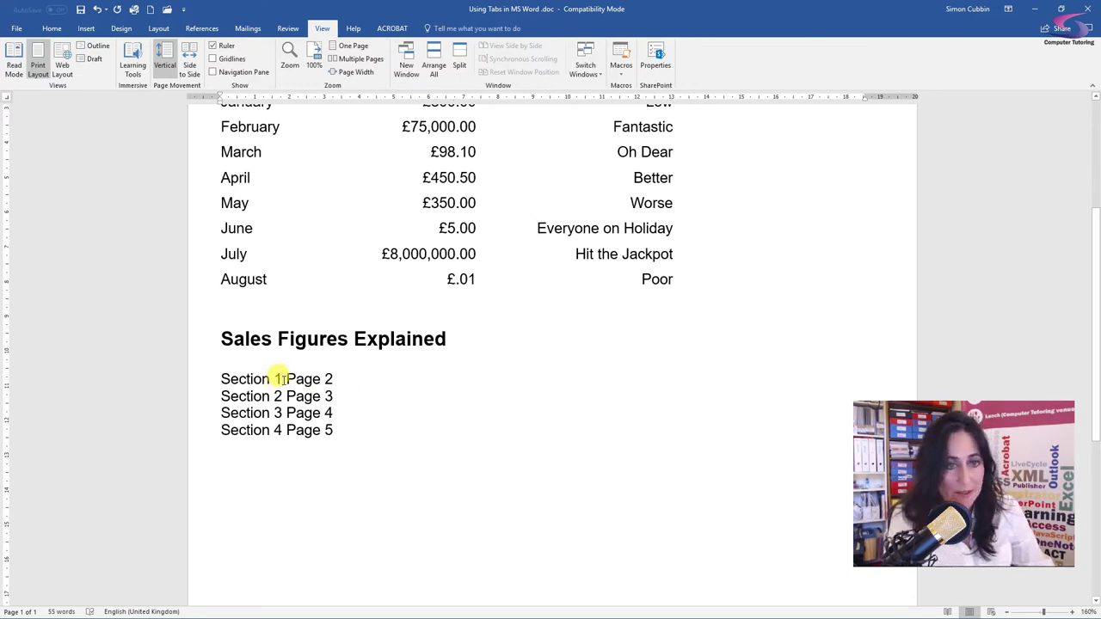
{"action": "type", "text": "........."}
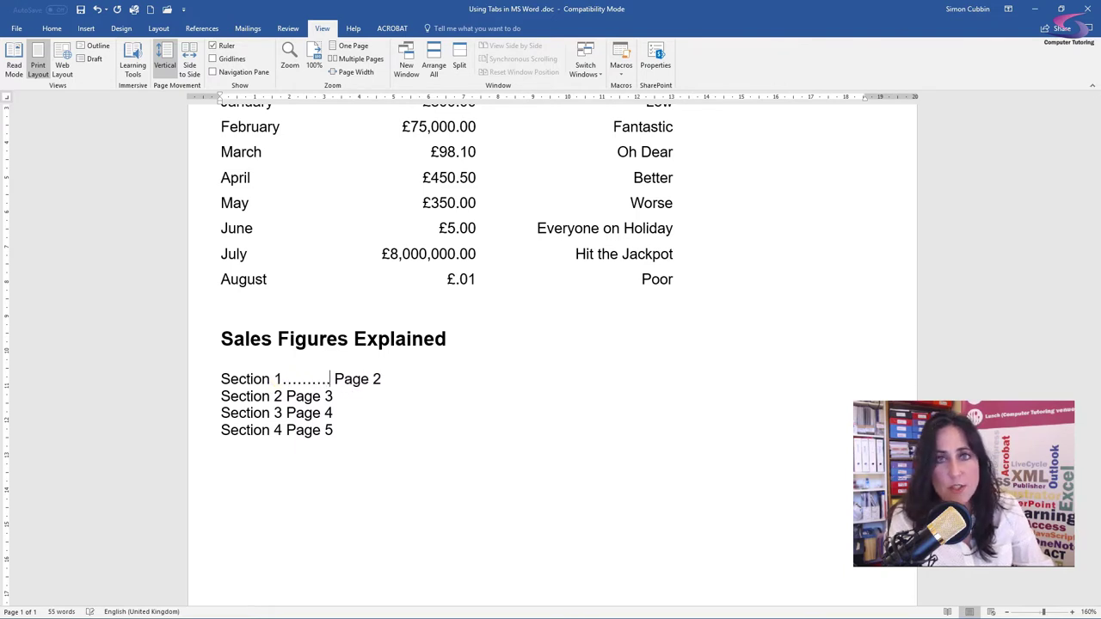
{"action": "type", "text": ".............."}
{"action": "scroll", "coordinate": [551, 344], "scroll_direction": "down", "scroll_amount": 1}
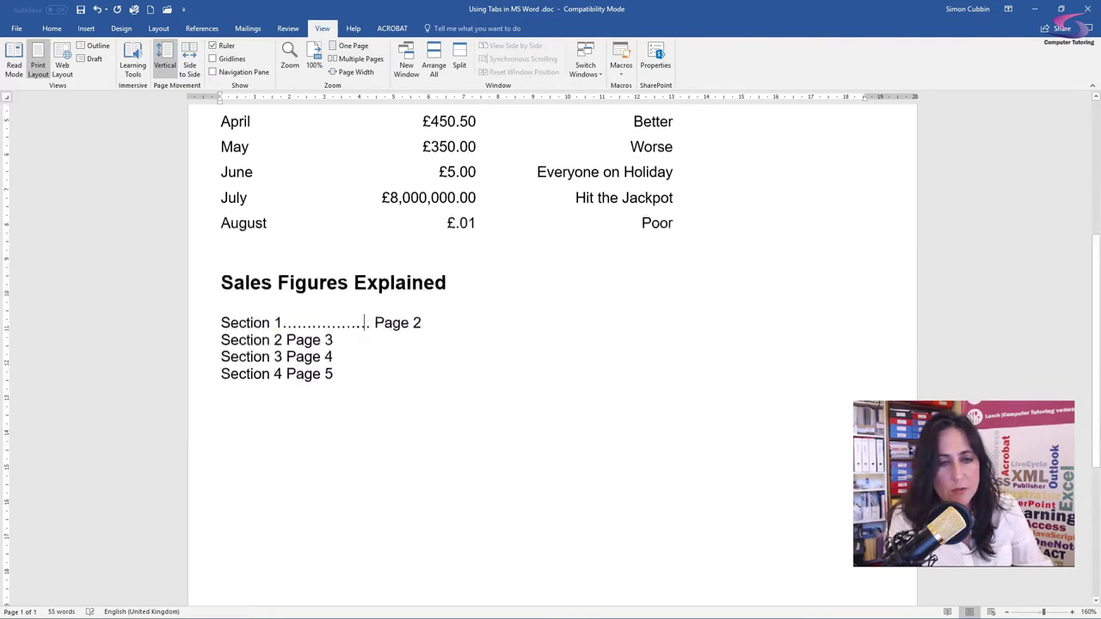
{"action": "type", "text": "........."}
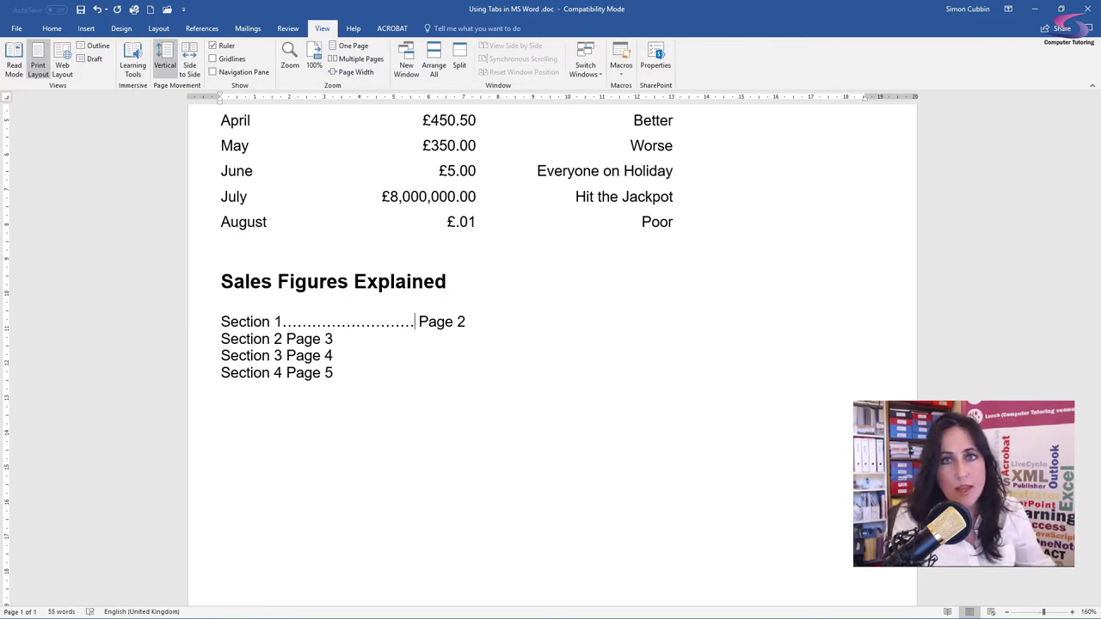
Delete the typed dots after Section 1, then select all four Section lines
{"action": "left_click_drag", "start_coordinate": [418, 321], "coordinate": [289, 321]}
{"action": "key", "text": "Delete"}
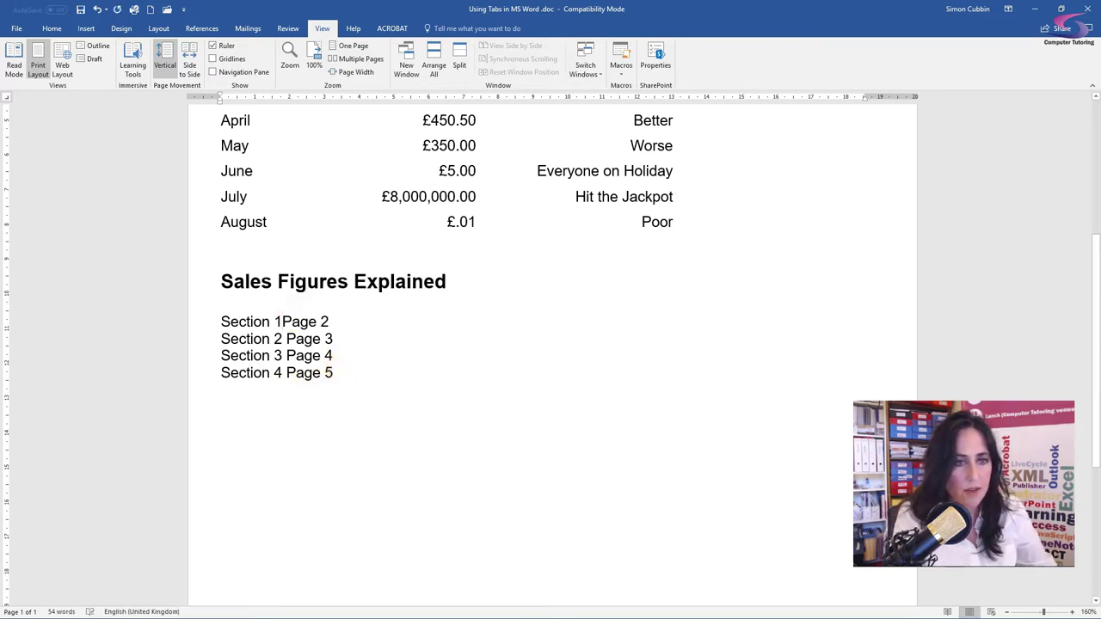
{"action": "left_click_drag", "start_coordinate": [341, 372], "coordinate": [252, 322]}
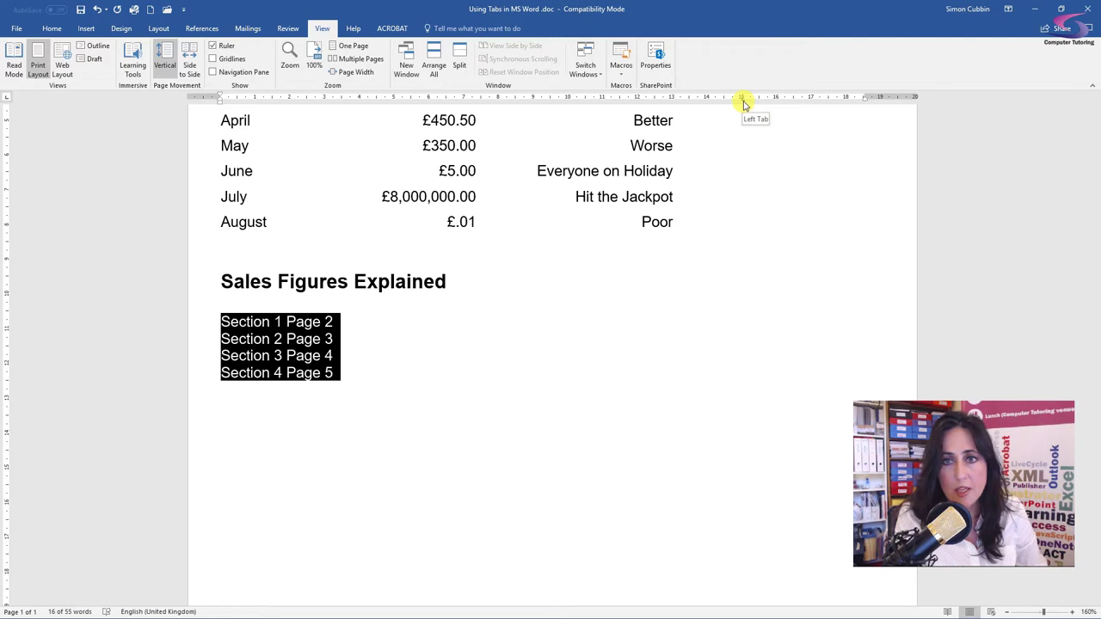
Set leader option 2 (dotted) on the 15 cm tab stop in the Tabs dialog
{"action": "double_click", "coordinate": [742, 98]}
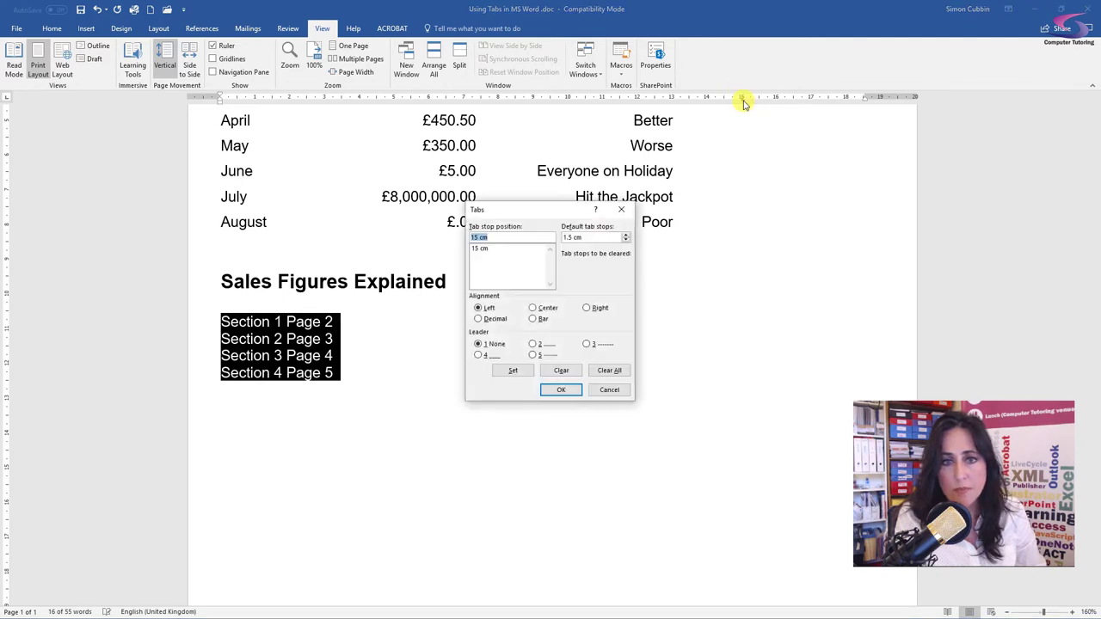
{"action": "left_click", "coordinate": [534, 345]}
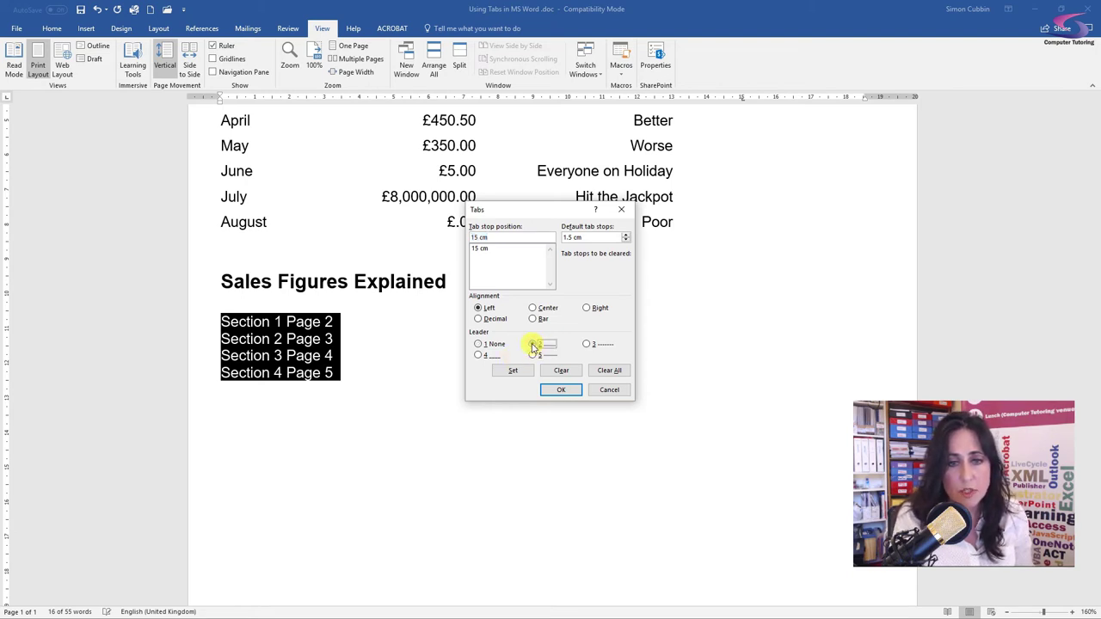
{"action": "left_click", "coordinate": [564, 391]}
{"action": "left_click", "coordinate": [283, 320]}
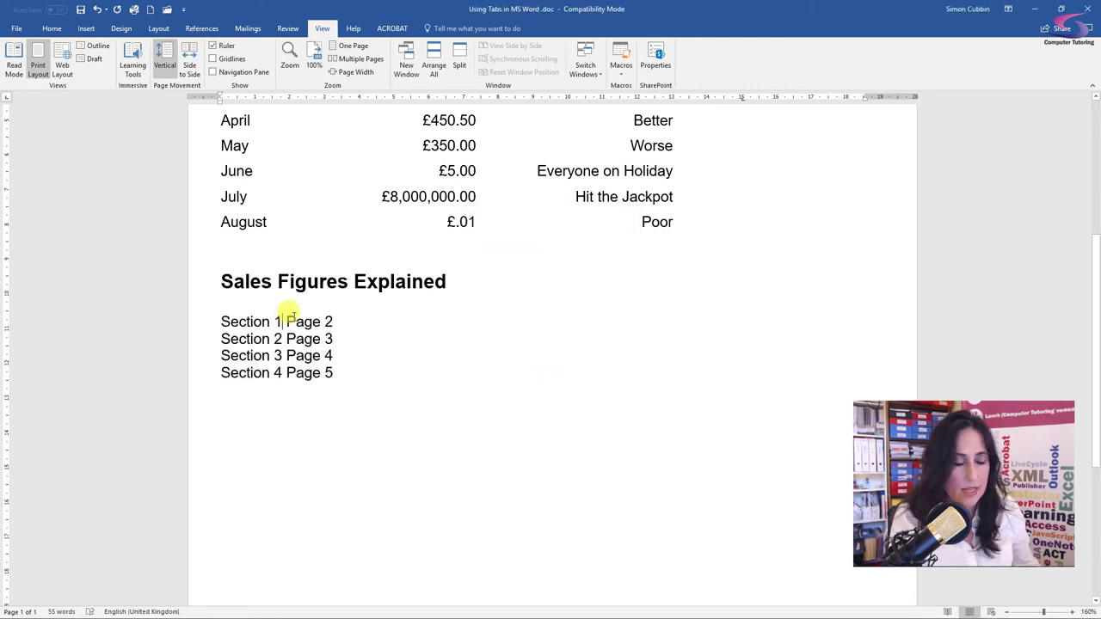
Tab Pages 2, 3, 4 and 5 out along dotted leaders after Sections 1 through 4
{"action": "key", "text": "Tab"}
{"action": "left_click", "coordinate": [283, 338]}
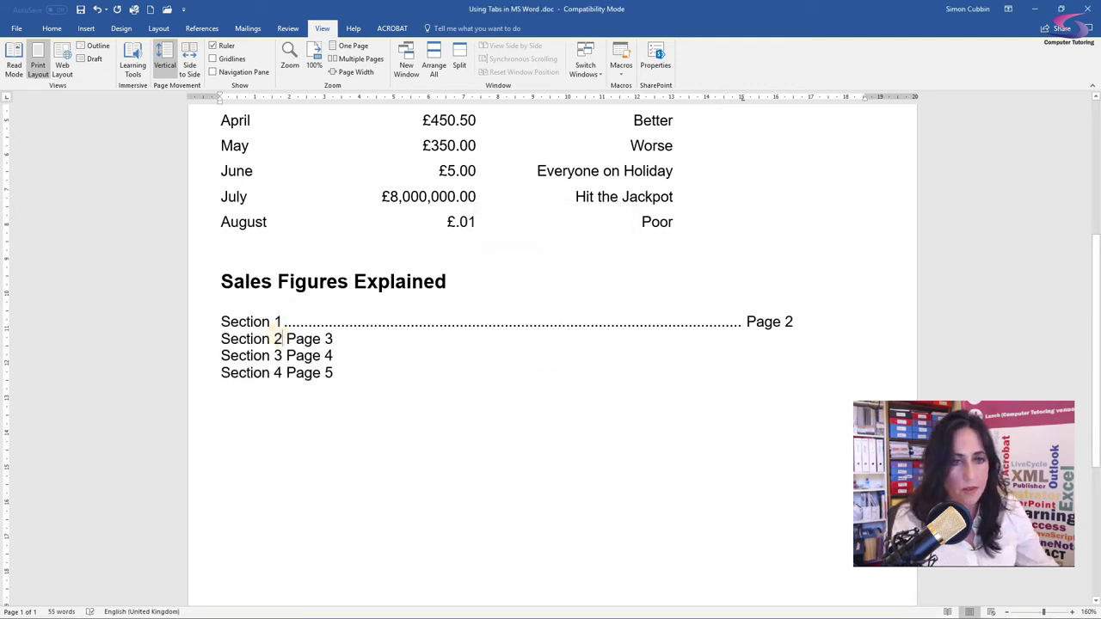
{"action": "key", "text": "Tab"}
{"action": "left_click", "coordinate": [283, 355]}
{"action": "key", "text": "Tab"}
{"action": "left_click", "coordinate": [283, 371]}
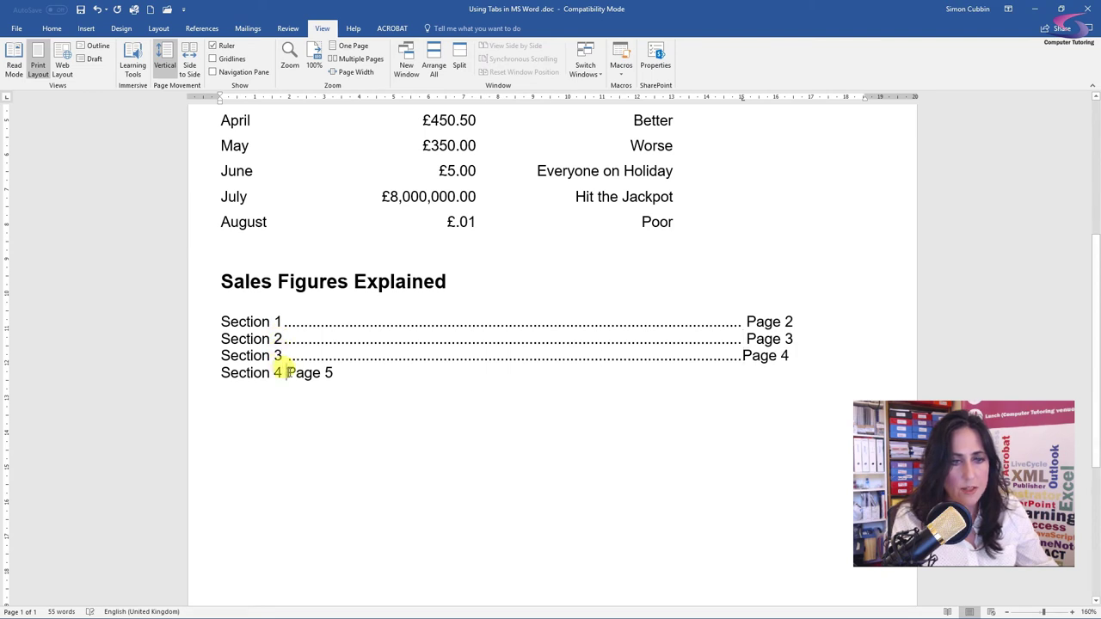
{"action": "key", "text": "Tab"}
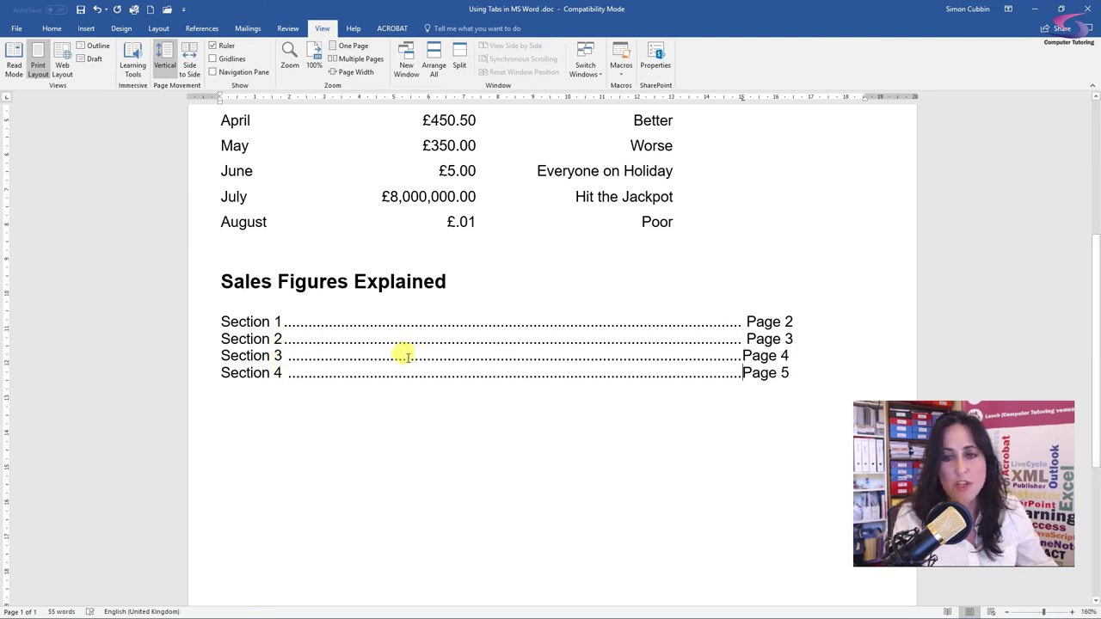
{"action": "scroll", "coordinate": [385, 370], "scroll_direction": "up", "scroll_amount": 6}
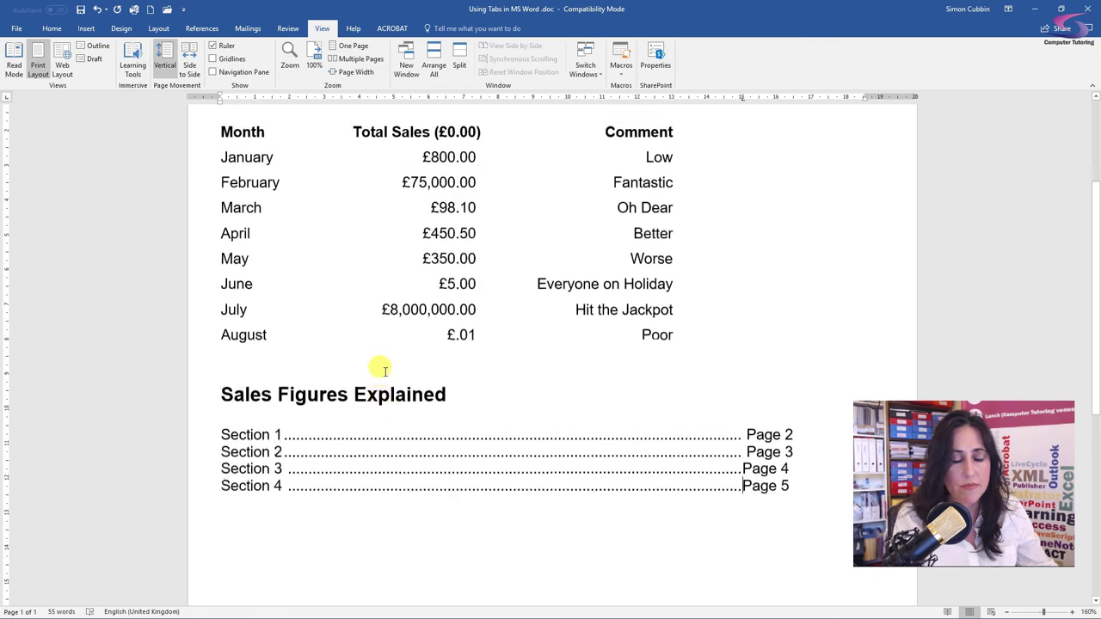